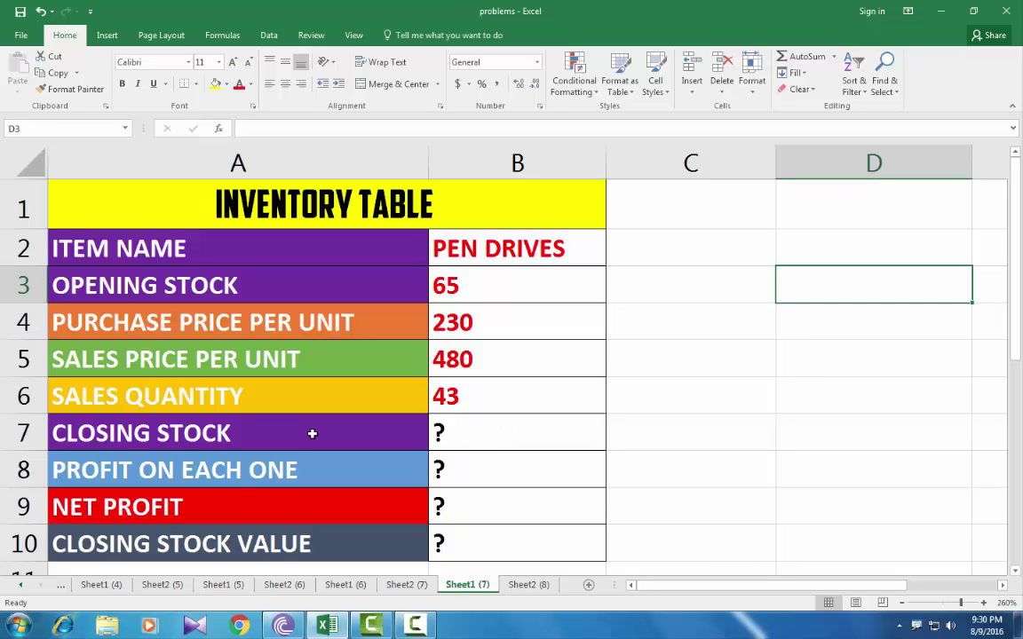
Step: Calculate the closing stock in B7 as opening stock minus sales quantity with the formula =B3-B6
{"action": "left_click", "coordinate": [469, 433]}
{"action": "type", "text": "="}
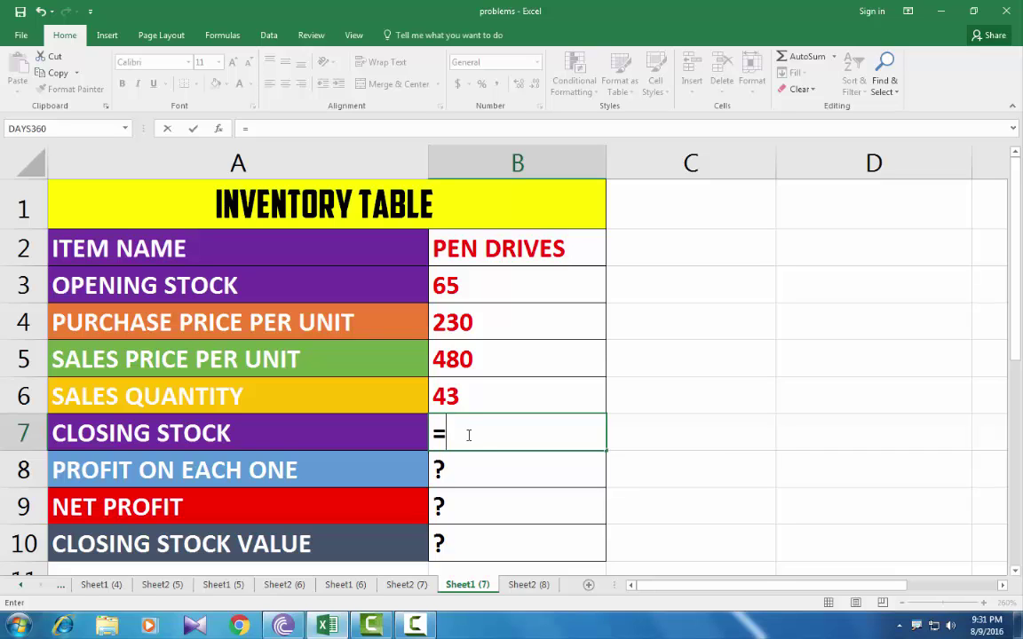
{"action": "left_click", "coordinate": [447, 286]}
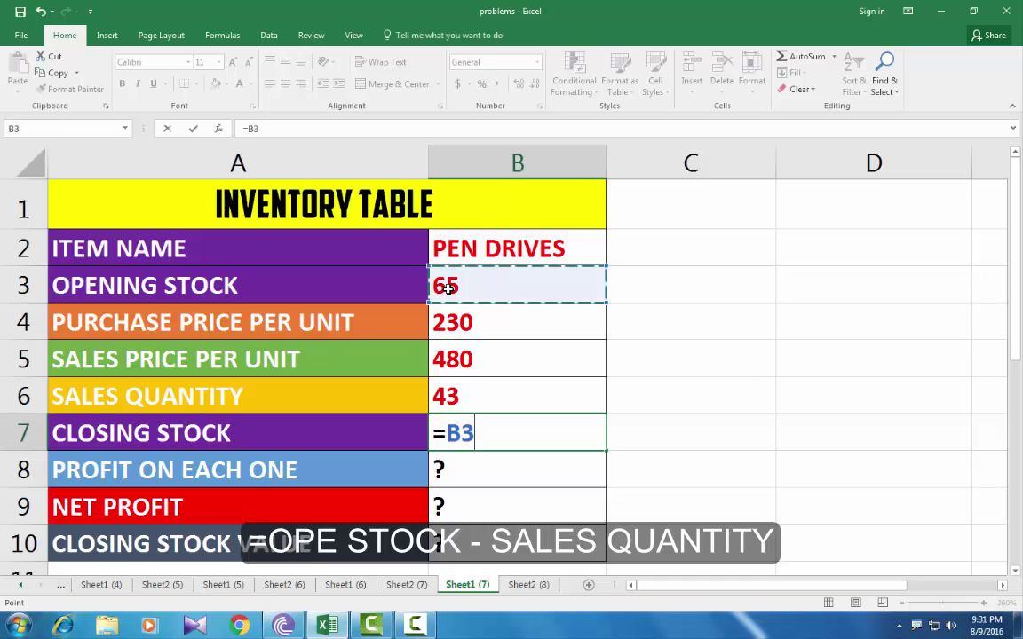
{"action": "type", "text": "-"}
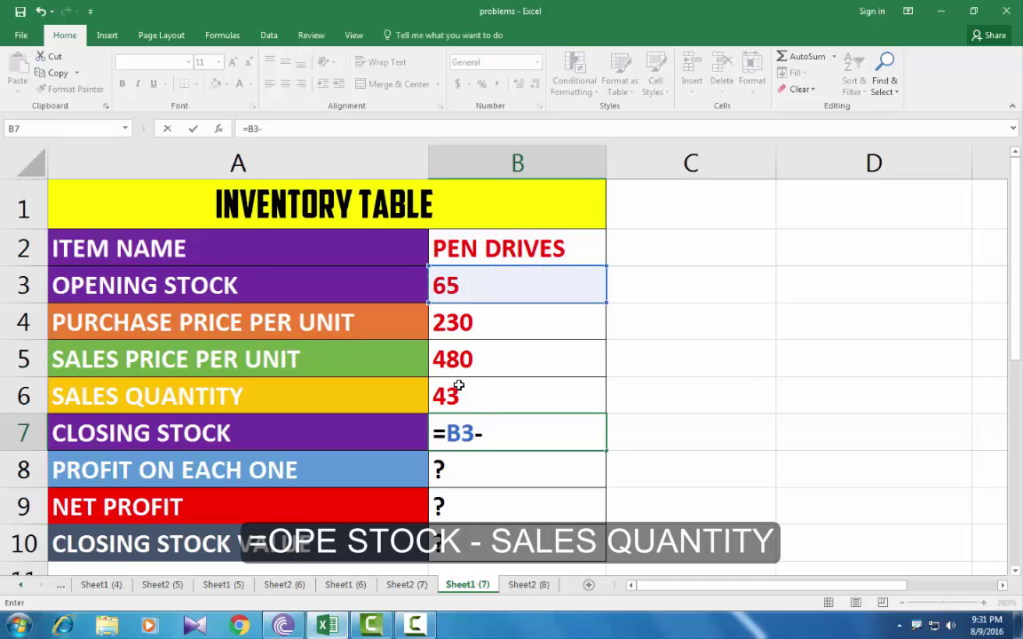
{"action": "left_click", "coordinate": [454, 392]}
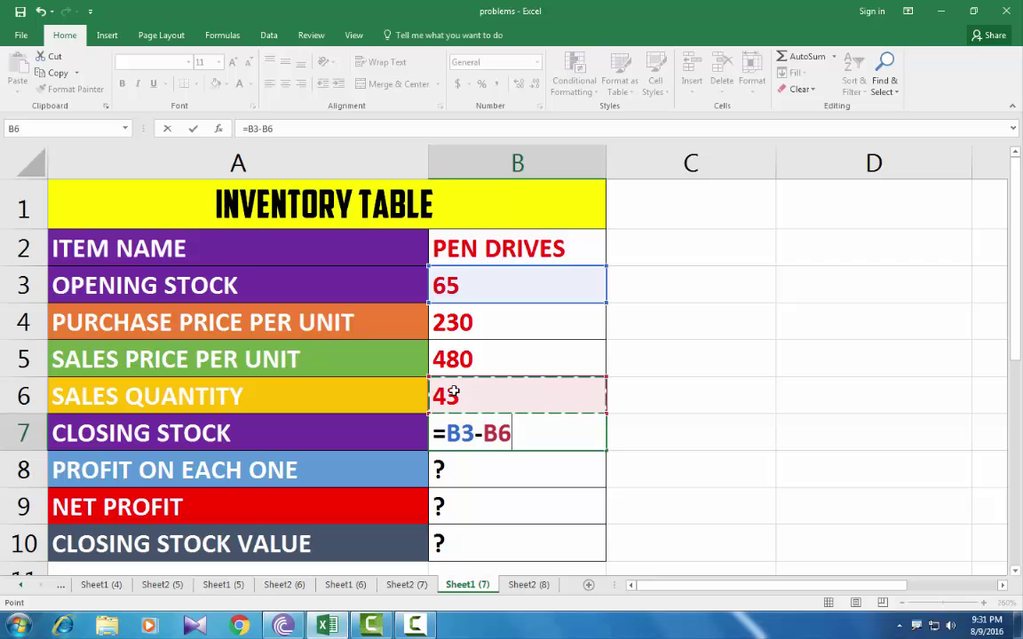
{"action": "key", "text": "ctrl+Return"}
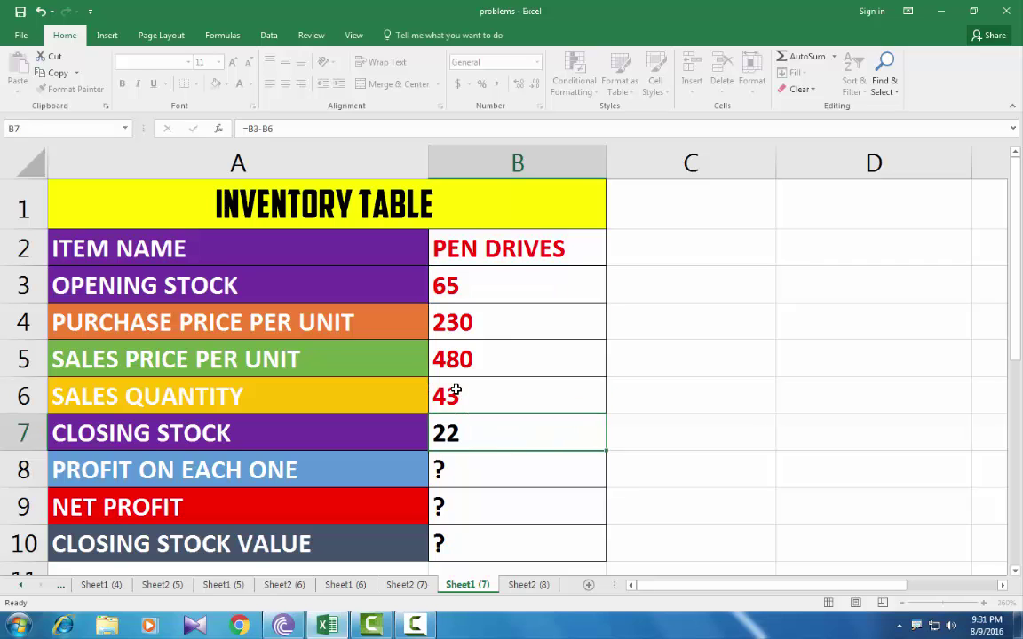
Step: Calculate the profit on each one in B8 as sales price minus purchase price with the formula =B5-B4
{"action": "key", "text": "Down"}
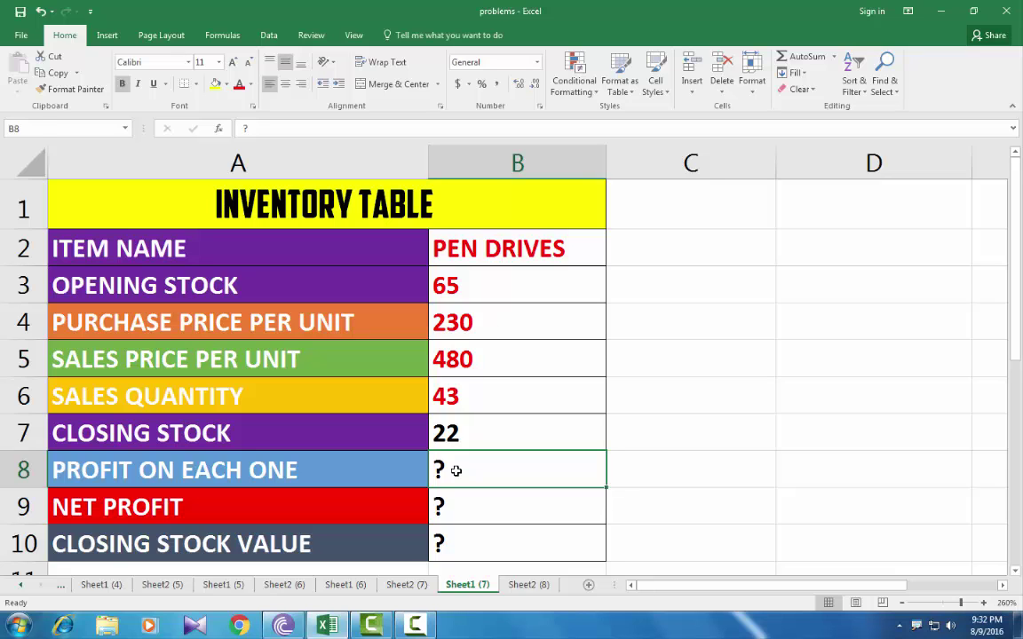
{"action": "type", "text": "="}
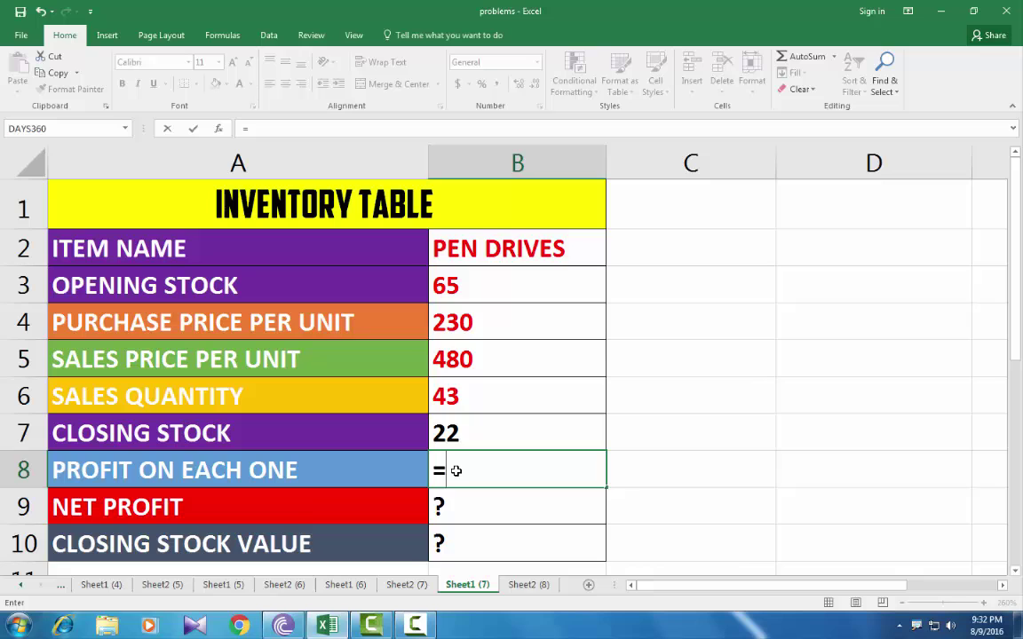
{"action": "left_click", "coordinate": [465, 362]}
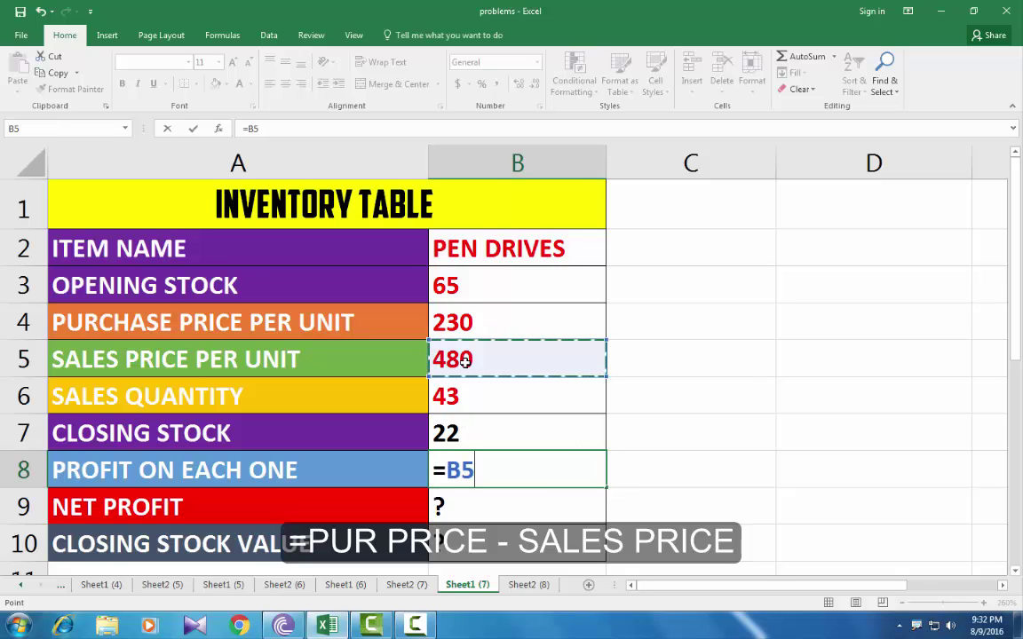
{"action": "type", "text": "-"}
{"action": "left_click", "coordinate": [475, 325]}
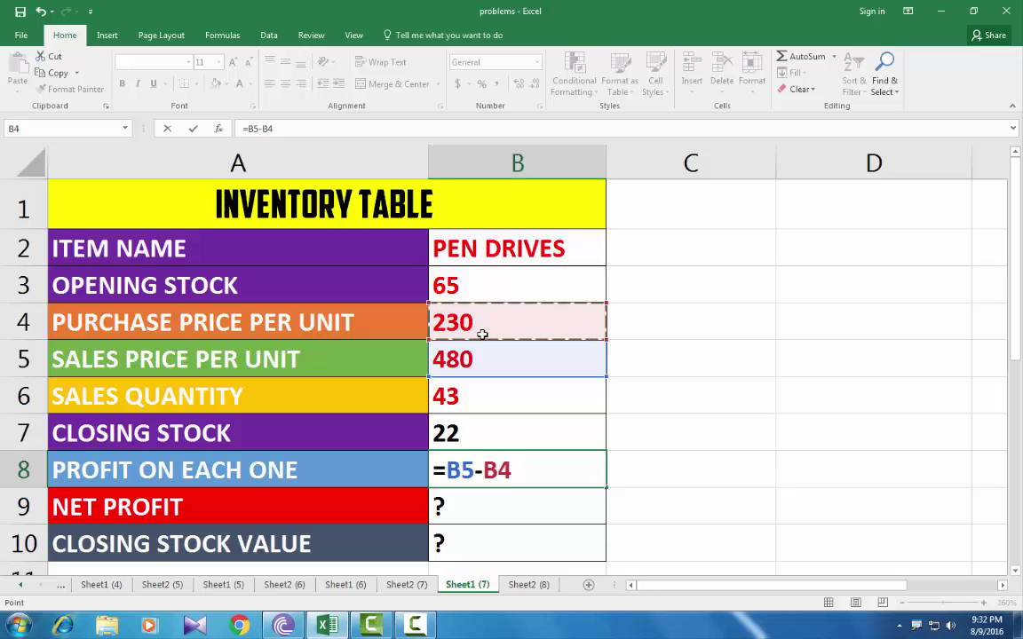
{"action": "key", "text": "Return"}
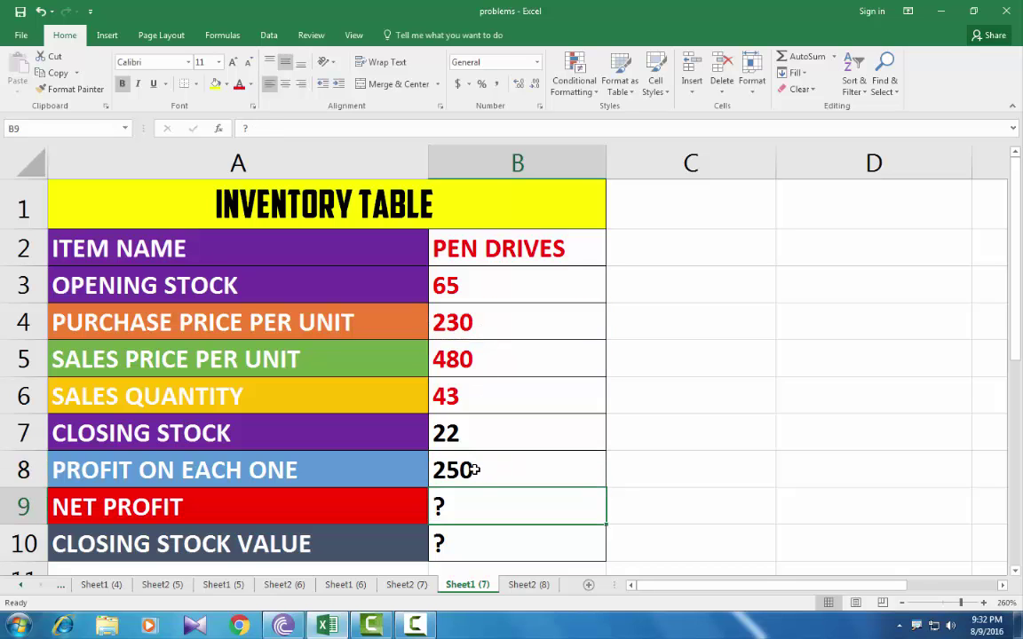
{"action": "left_click", "coordinate": [475, 469]}
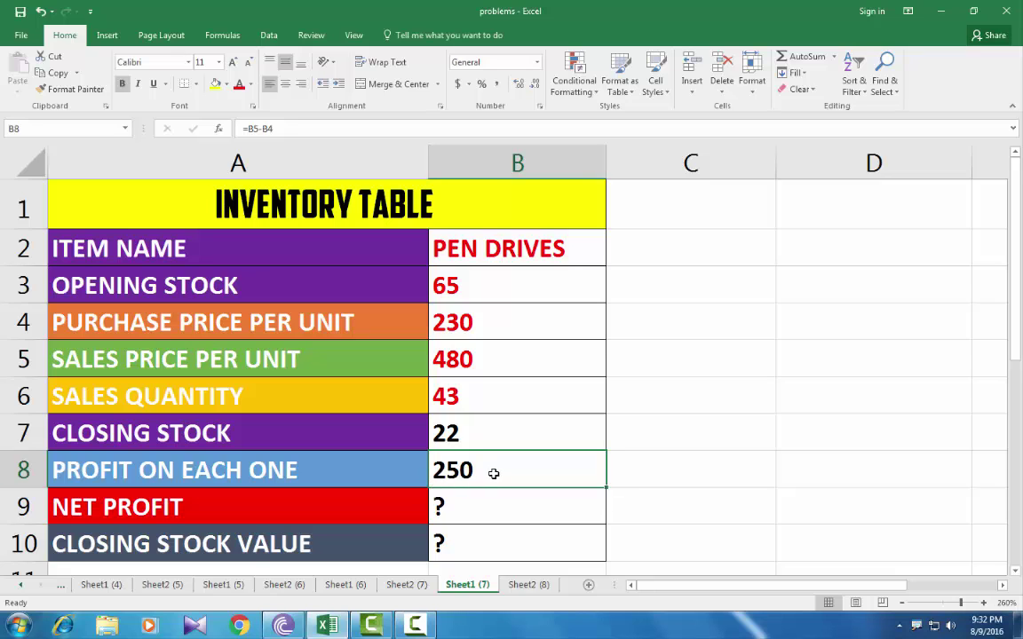
Step: Calculate the net profit in B9 as sales quantity times profit on each one with the formula =B6*B8
{"action": "left_click", "coordinate": [473, 509]}
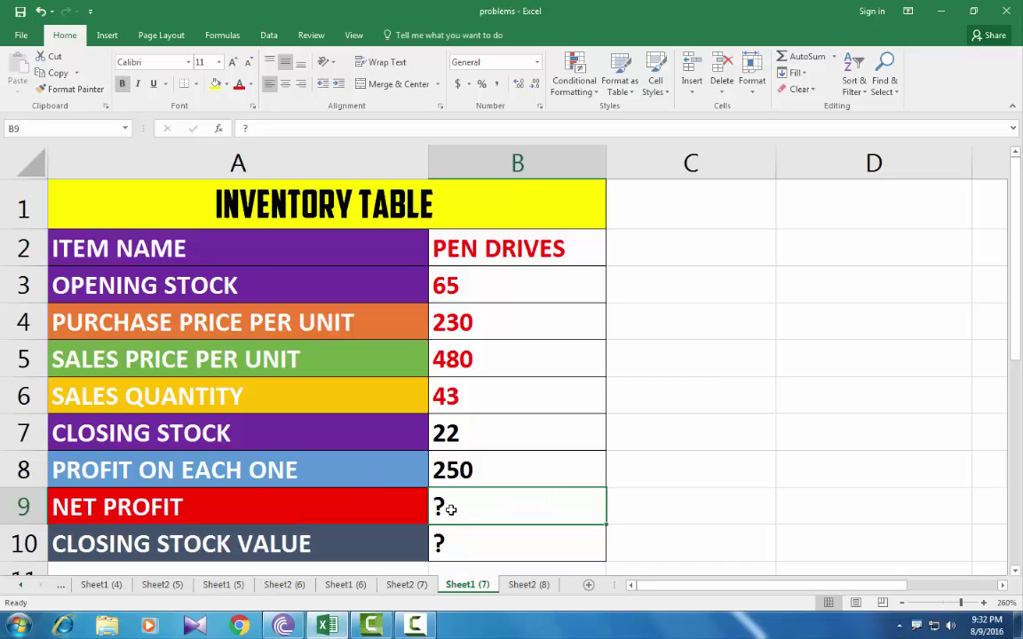
{"action": "type", "text": "="}
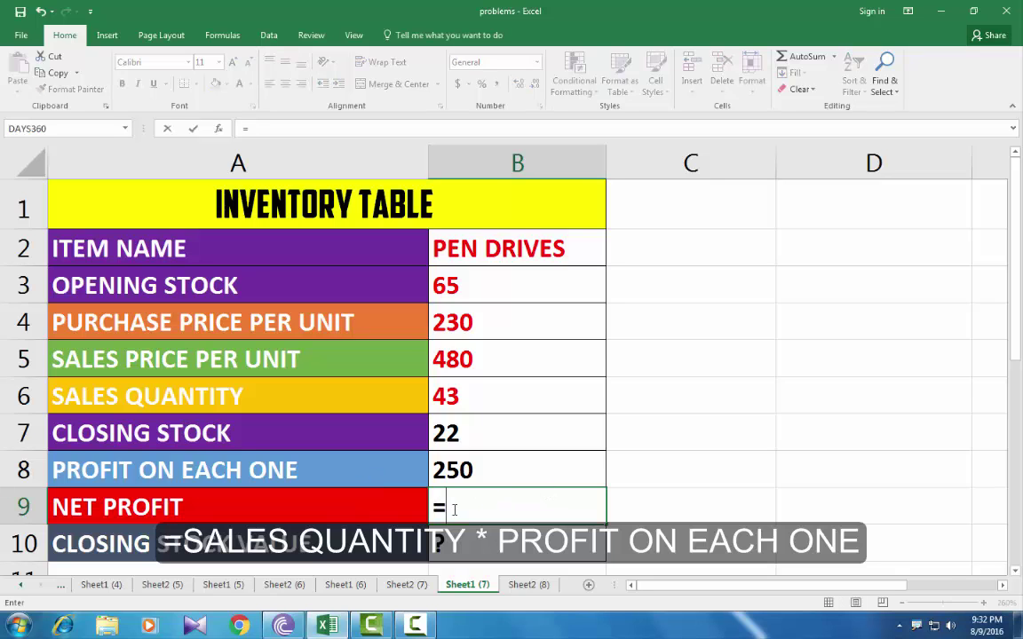
{"action": "left_click", "coordinate": [465, 399]}
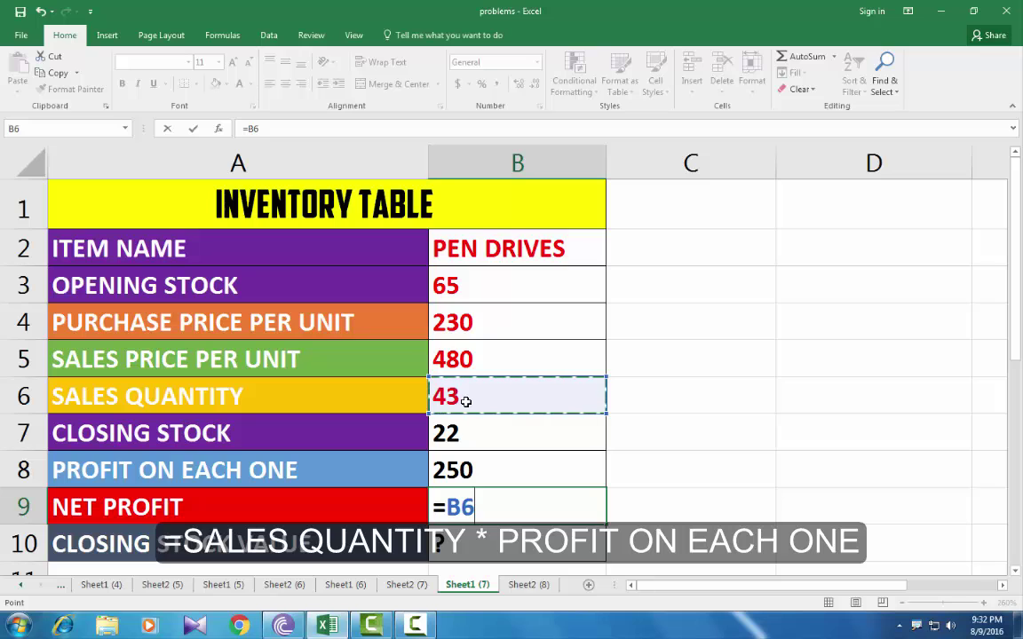
{"action": "type", "text": "*"}
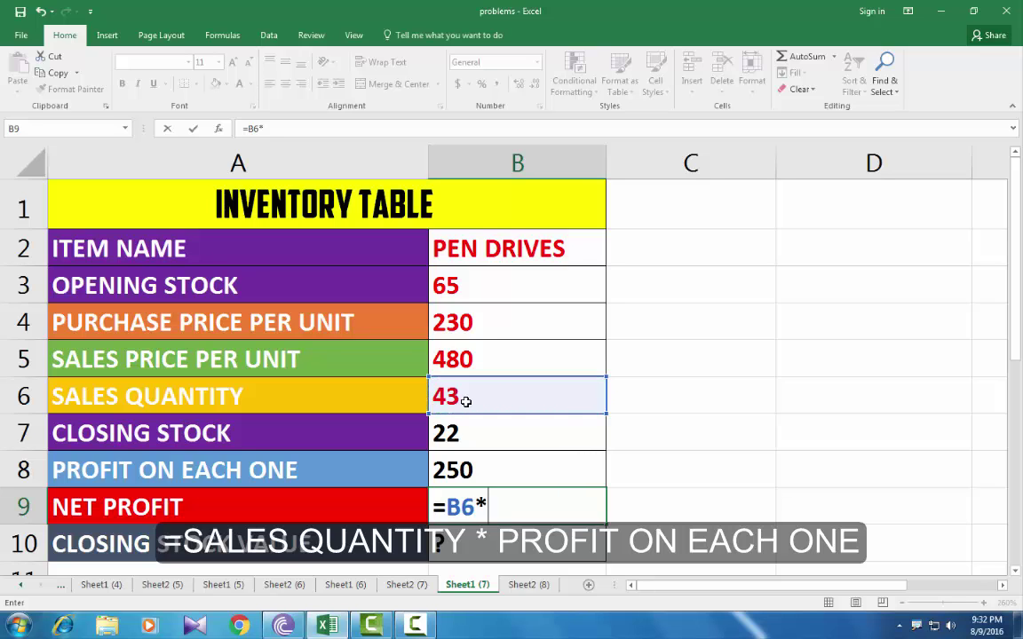
{"action": "left_click", "coordinate": [453, 469]}
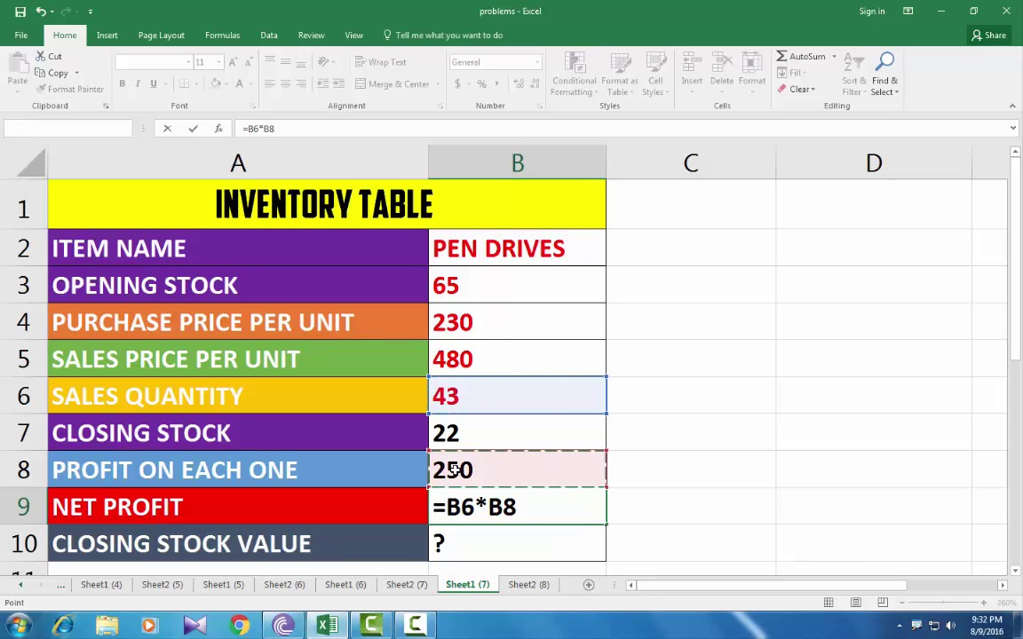
{"action": "key", "text": "Return"}
{"action": "left_click", "coordinate": [467, 513]}
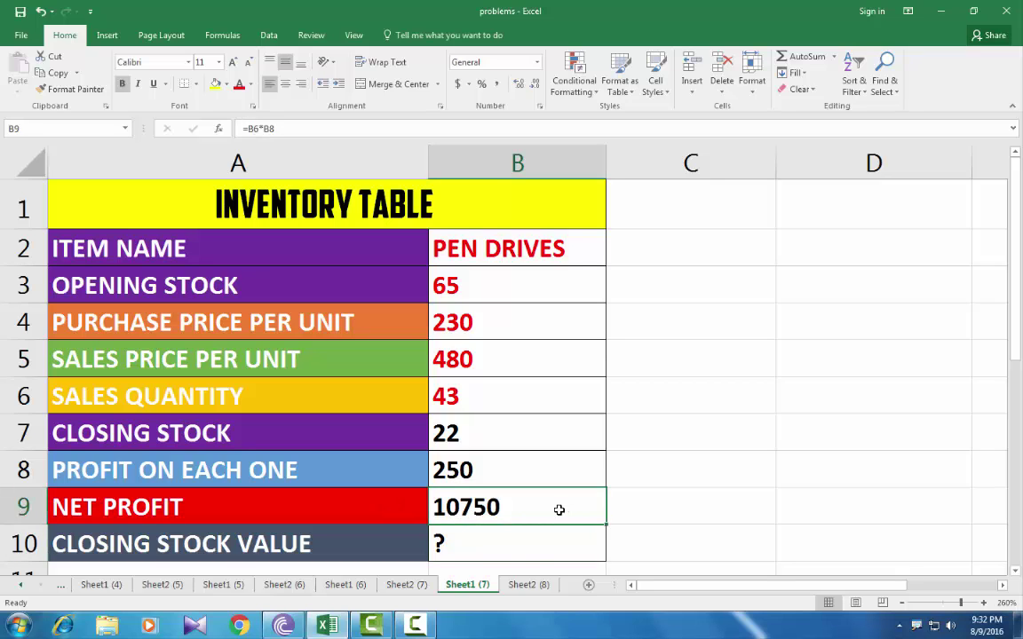
Step: Calculate the closing stock value in B10 as closing stock times purchase price with the formula =B7*B4
{"action": "left_click", "coordinate": [501, 550]}
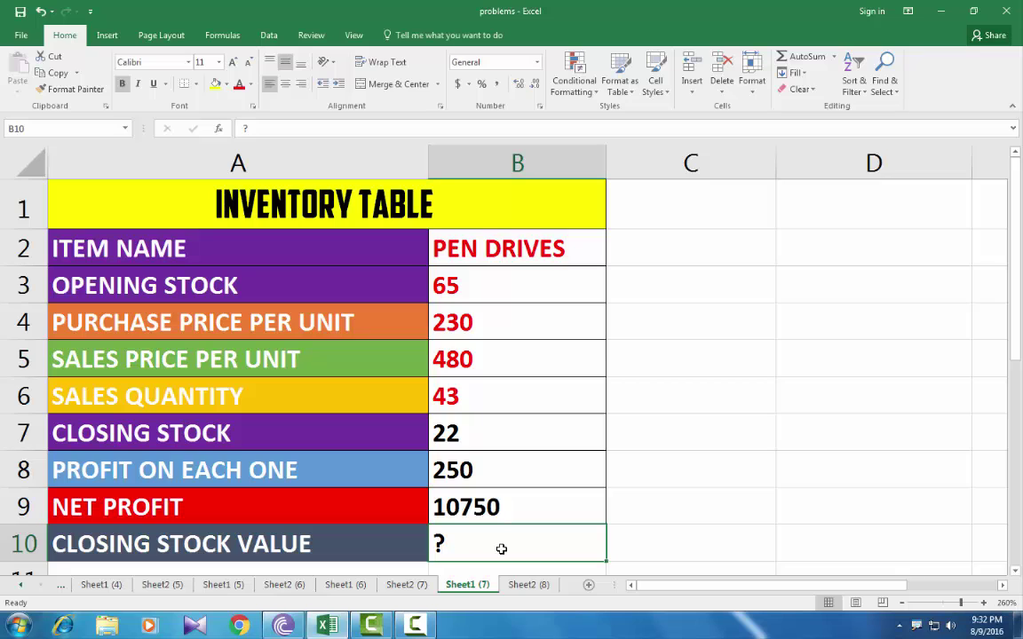
{"action": "type", "text": "="}
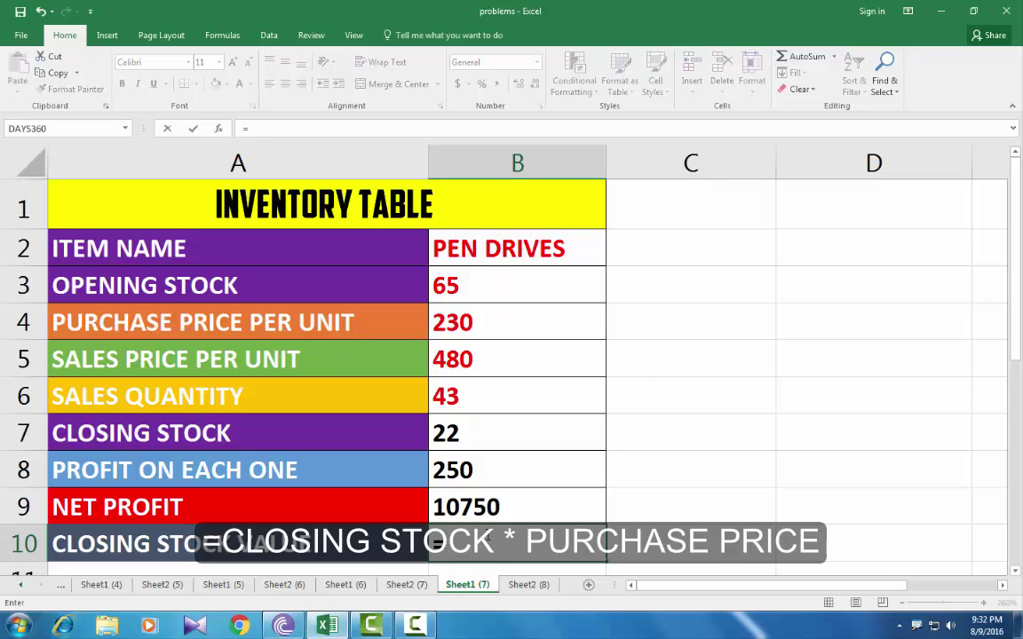
{"action": "left_click", "coordinate": [461, 436]}
{"action": "type", "text": "*"}
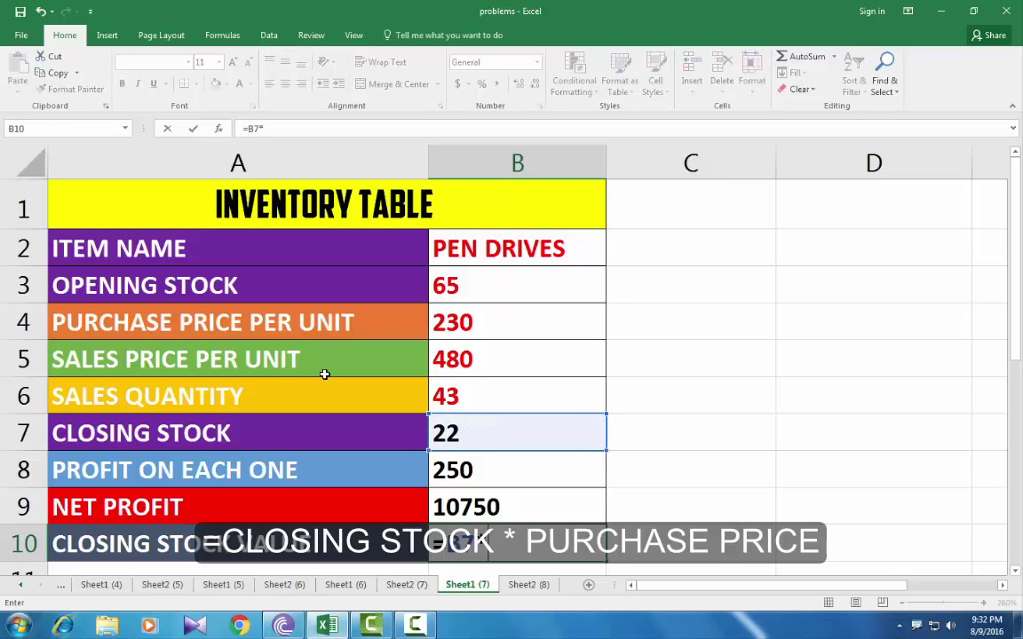
{"action": "left_click", "coordinate": [486, 323]}
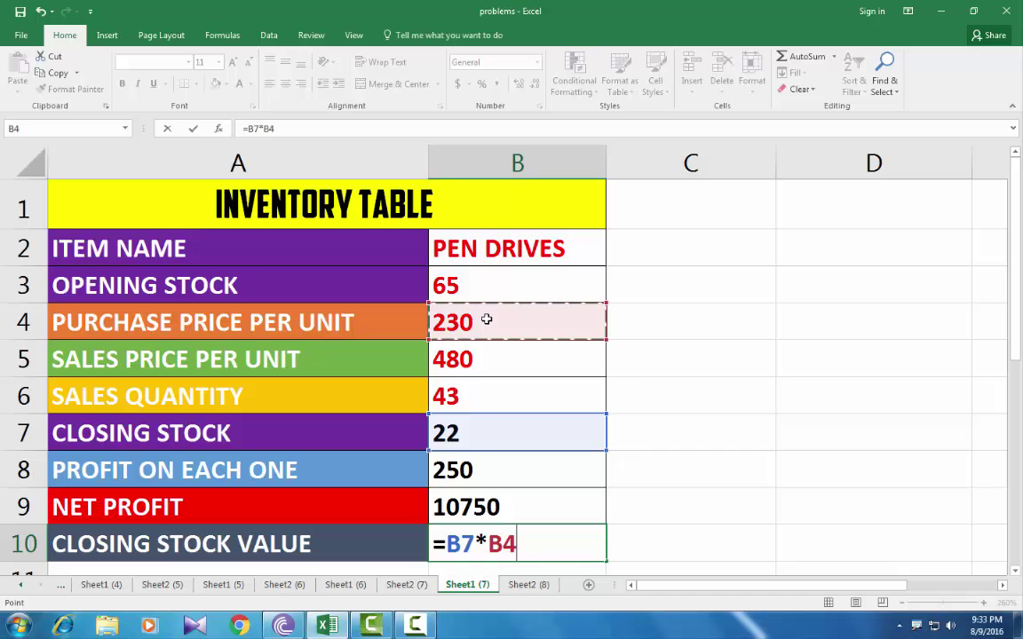
{"action": "key", "text": "Return"}
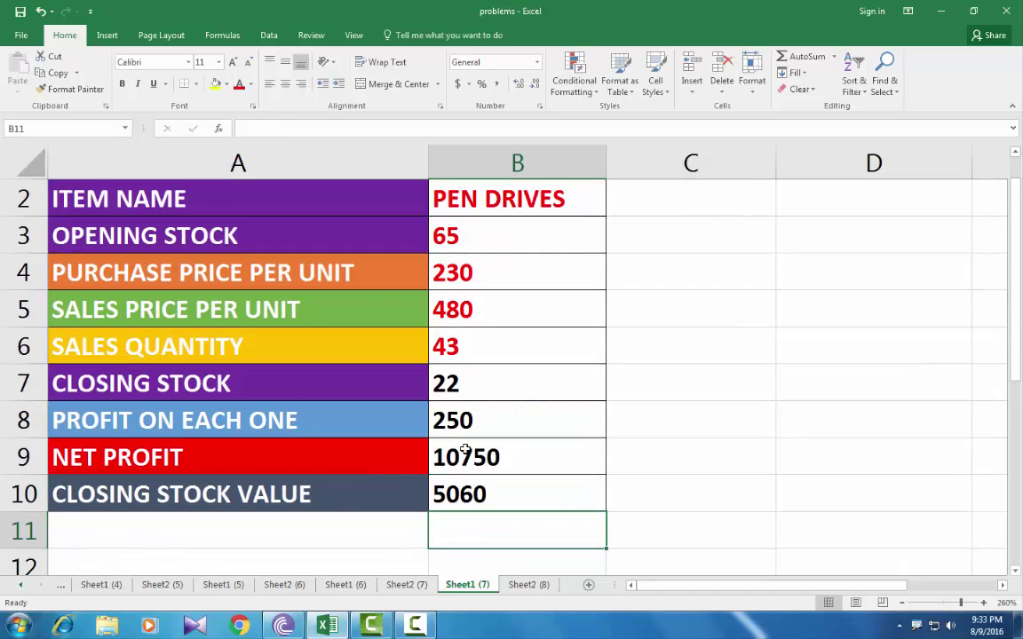
{"action": "left_click", "coordinate": [486, 493]}
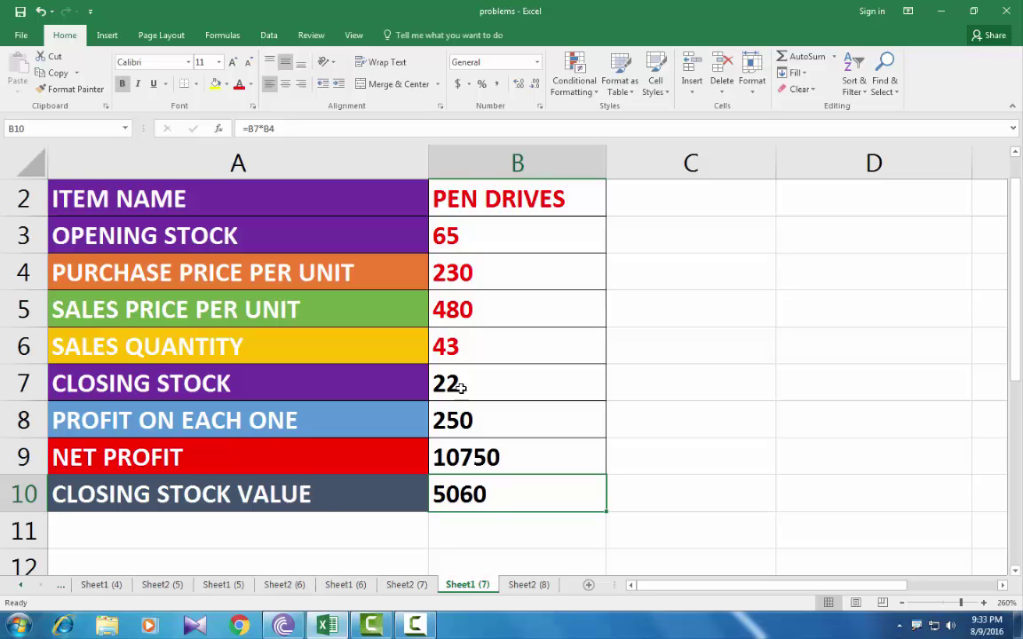
Step: On Sheet2 (8), calculate the WIFI ROUTER closing stock in F3 with the formula =B3-E3
{"action": "left_click", "coordinate": [530, 586]}
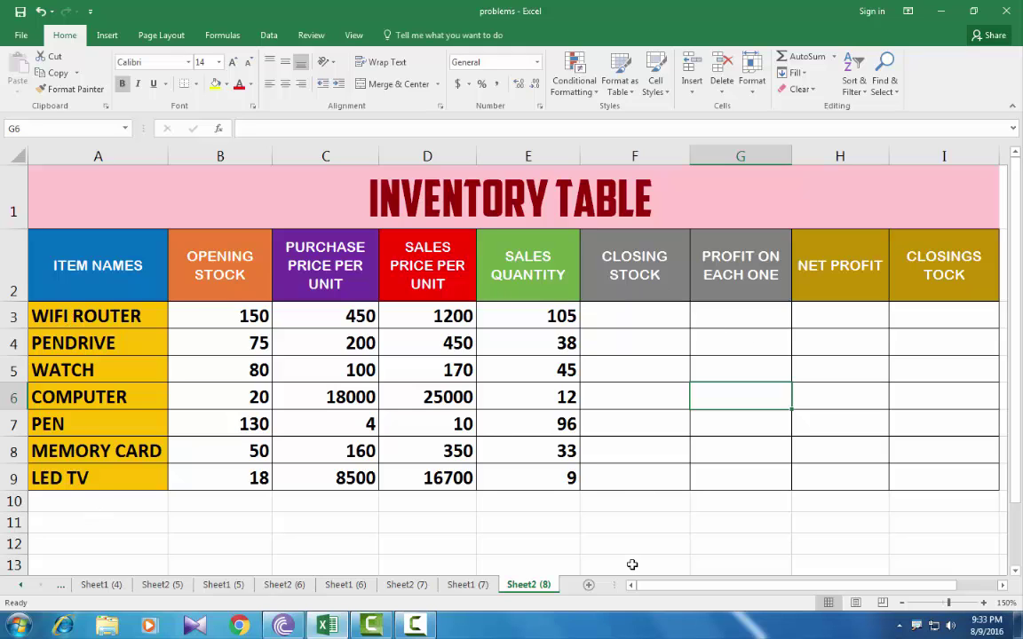
{"action": "left_click", "coordinate": [637, 315]}
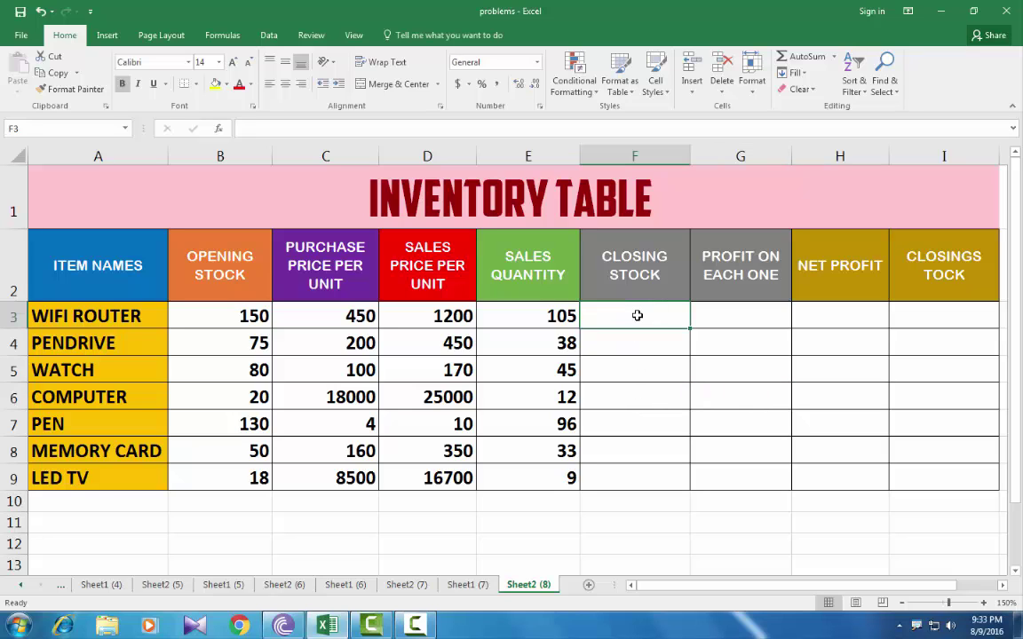
{"action": "type", "text": "="}
{"action": "left_click", "coordinate": [255, 317]}
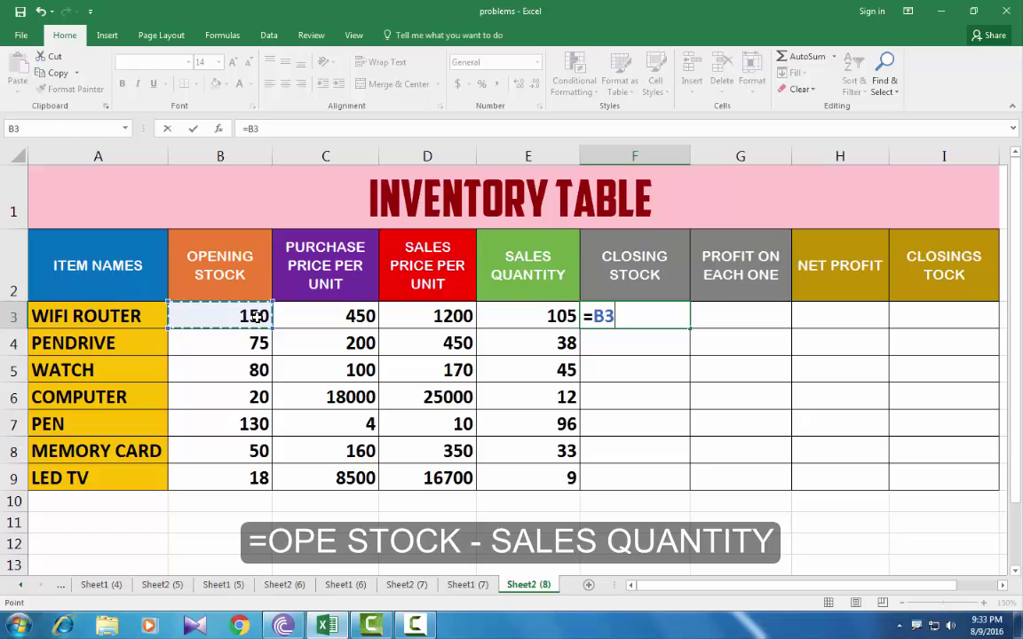
{"action": "type", "text": "-"}
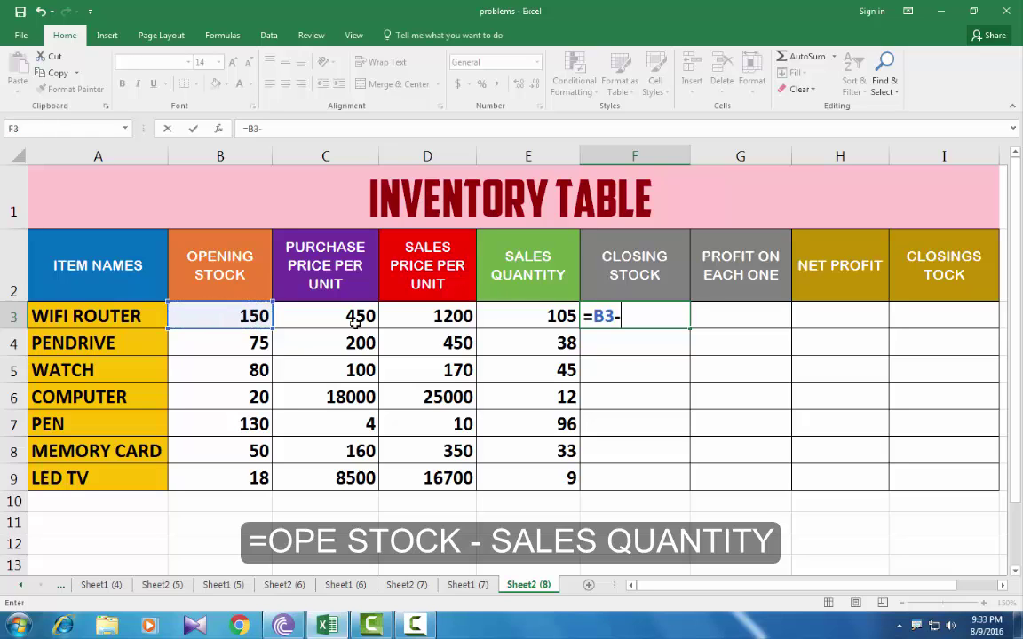
{"action": "left_click", "coordinate": [510, 316]}
{"action": "key", "text": "Return"}
{"action": "left_click", "coordinate": [673, 318]}
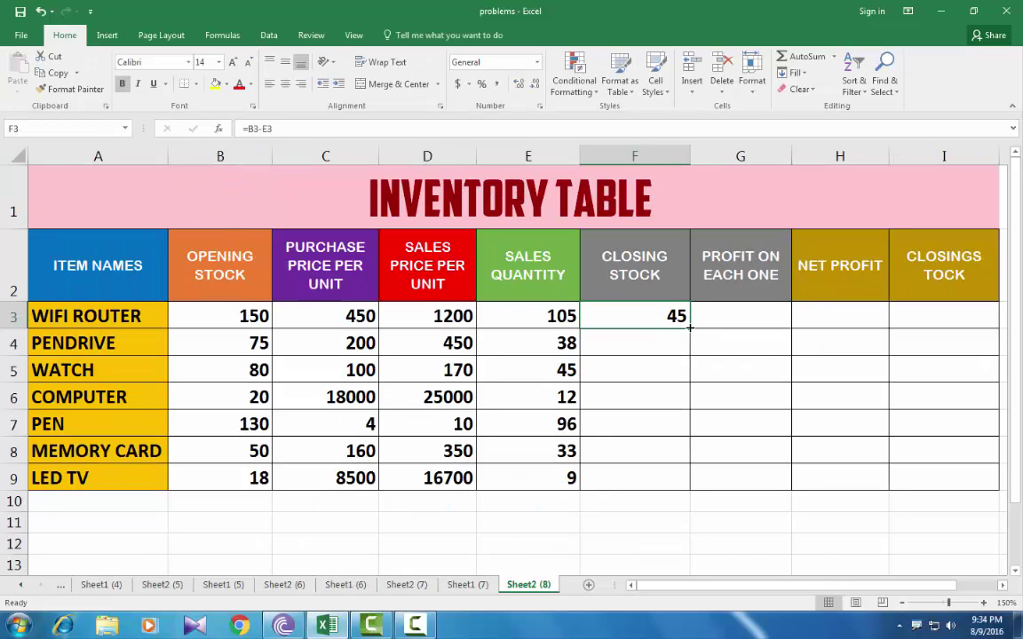
Step: Copy the closing stock formula from F3 down to F9, and clear the copies in F4:F9
{"action": "left_click_drag", "start_coordinate": [690, 327], "coordinate": [678, 487]}
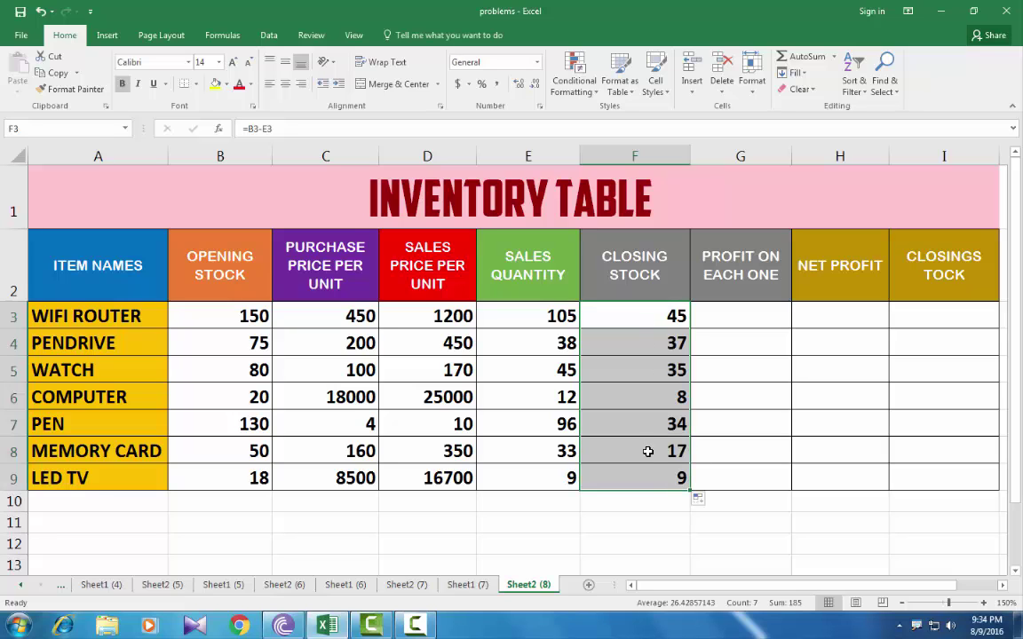
{"action": "left_click_drag", "start_coordinate": [641, 343], "coordinate": [642, 482]}
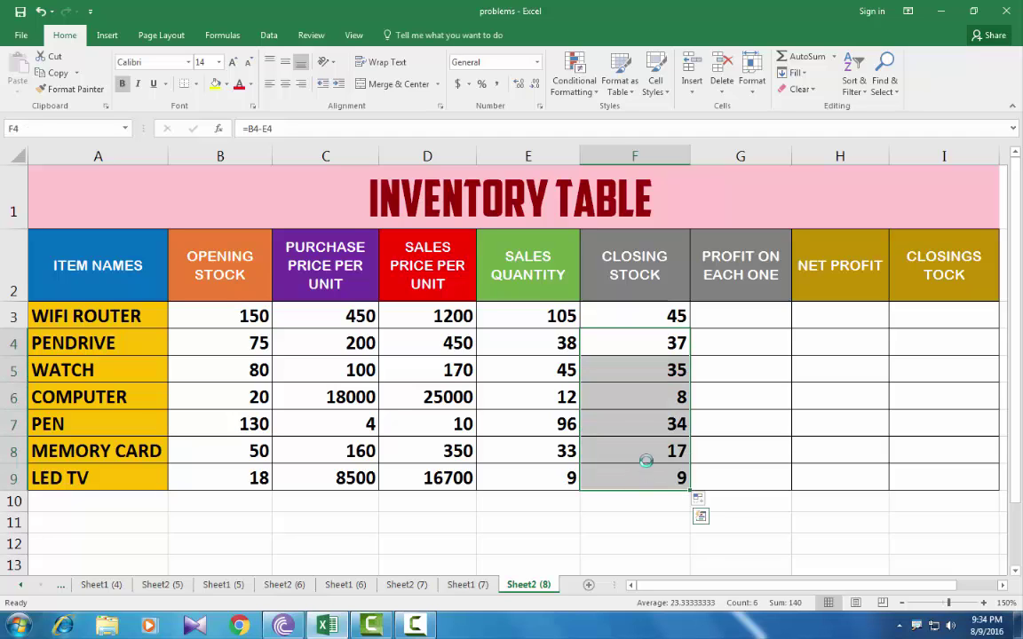
{"action": "key", "text": "Delete"}
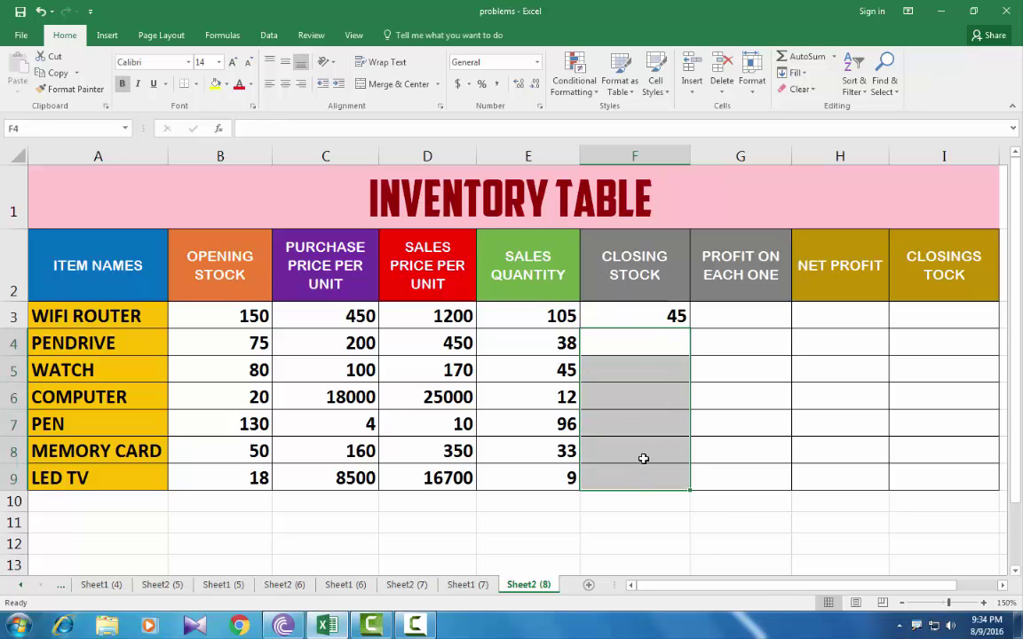
Step: Fill the closing stock formula from F3 down the column through the LED TV row
{"action": "left_click", "coordinate": [630, 316]}
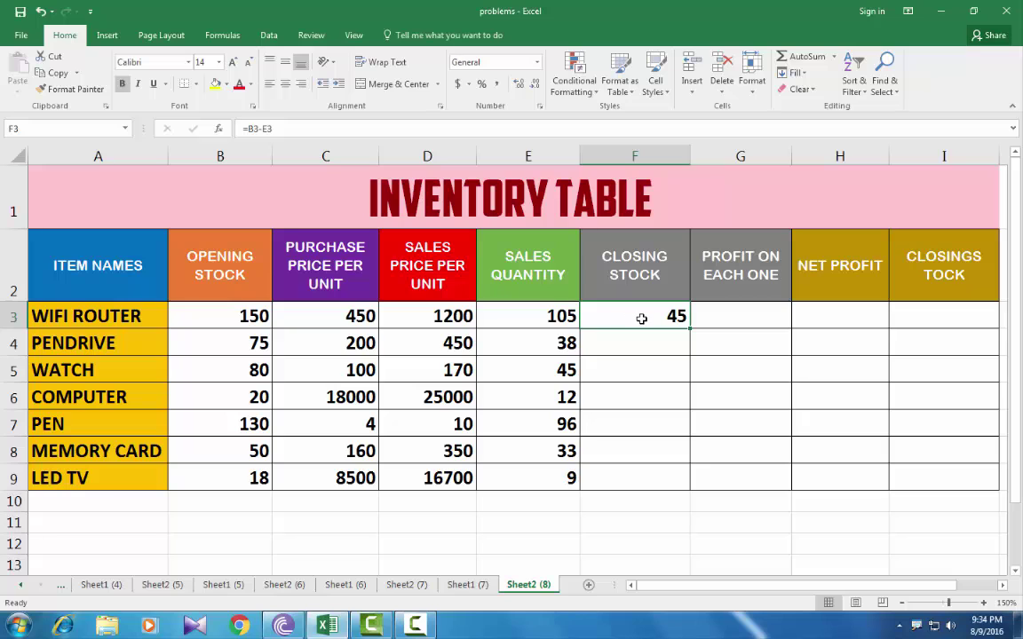
{"action": "double_click", "coordinate": [691, 328]}
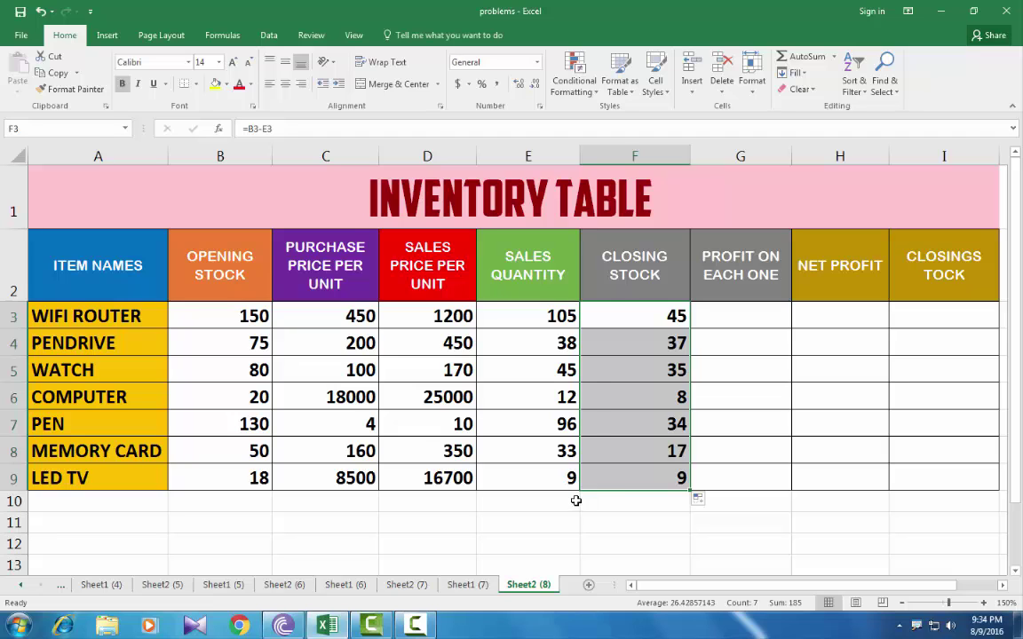
Step: Calculate the profit on each one in G3 with the formula =D3-C3 and fill it down through the LED TV row
{"action": "left_click", "coordinate": [745, 315]}
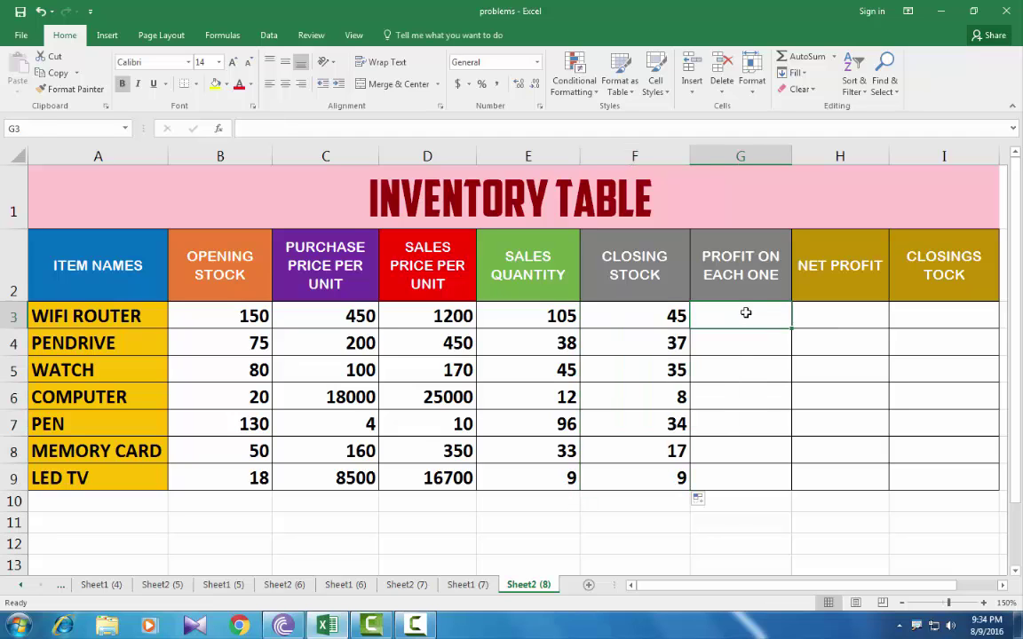
{"action": "type", "text": "="}
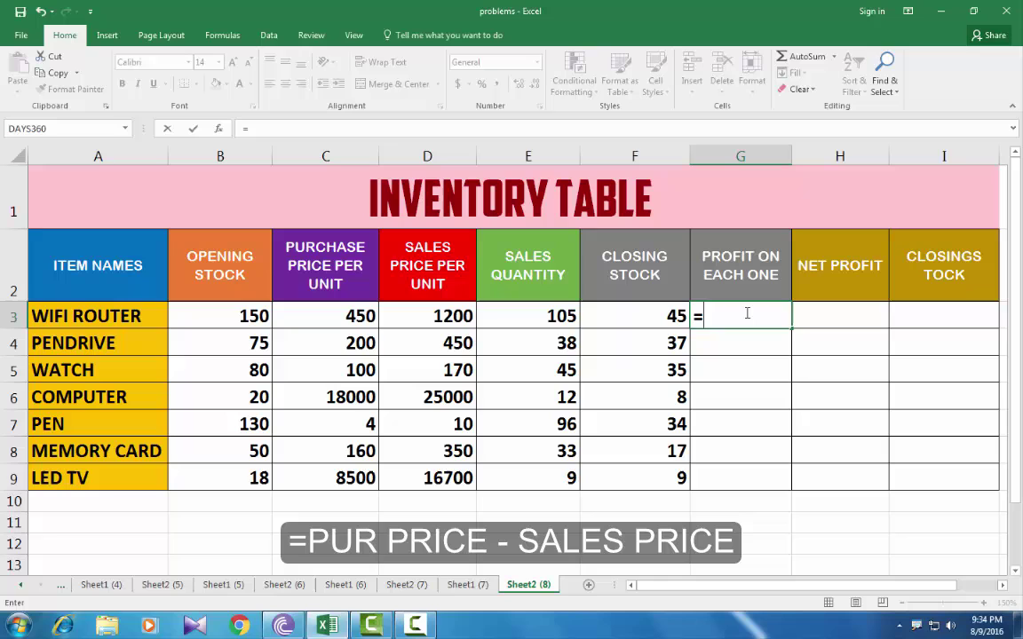
{"action": "left_click", "coordinate": [428, 316]}
{"action": "type", "text": "-"}
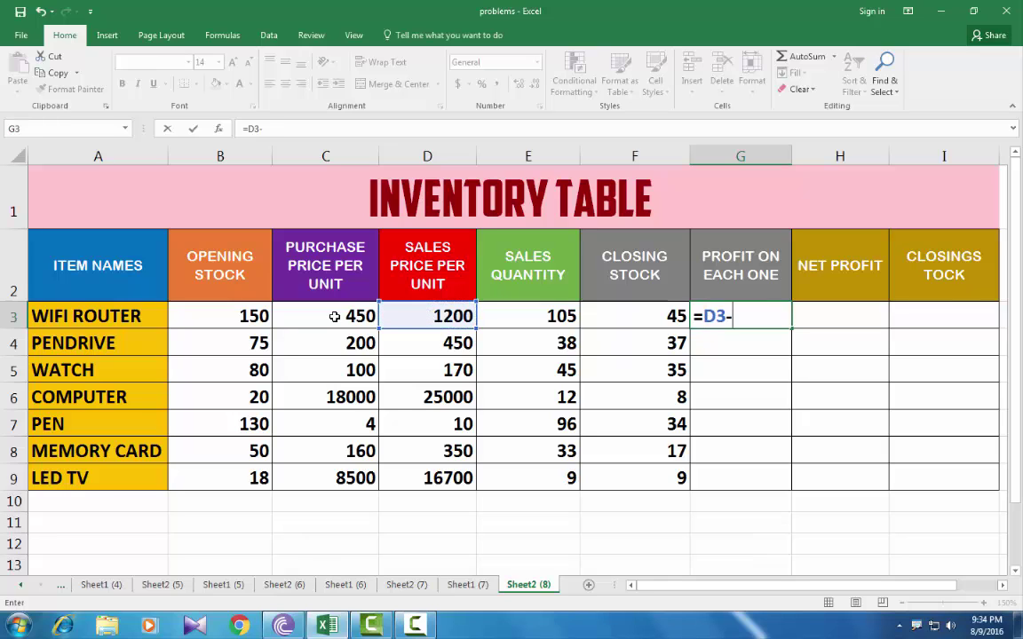
{"action": "left_click", "coordinate": [324, 316]}
{"action": "key", "text": "Return"}
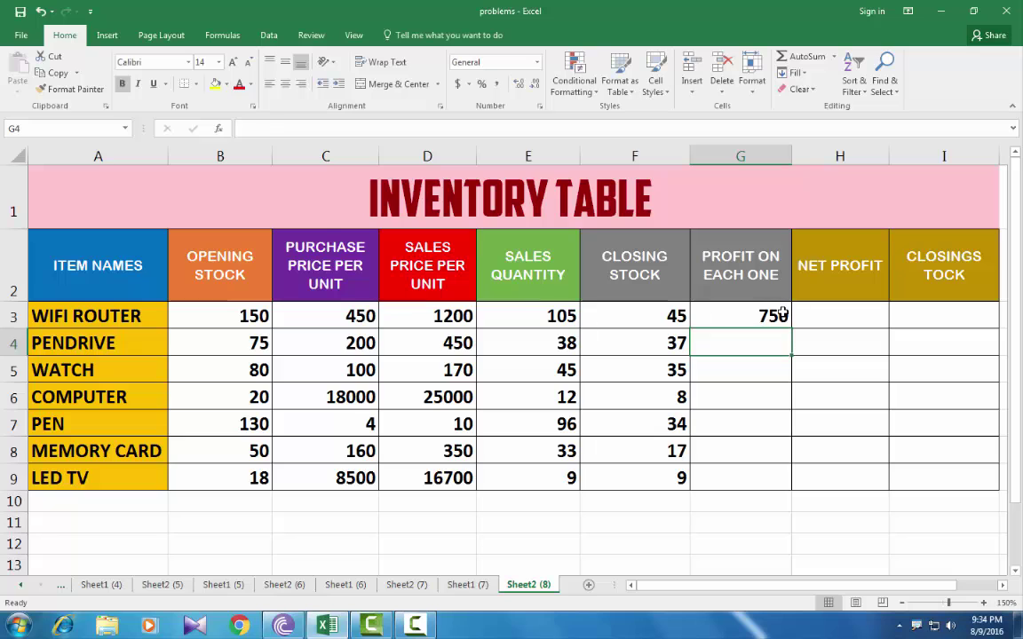
{"action": "left_click", "coordinate": [708, 313]}
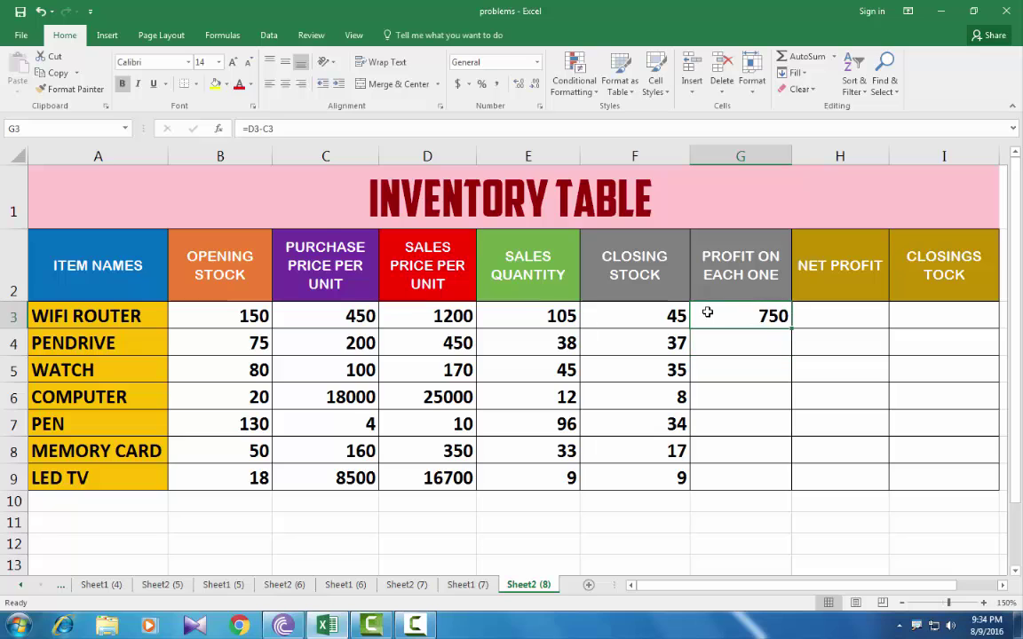
{"action": "double_click", "coordinate": [789, 330]}
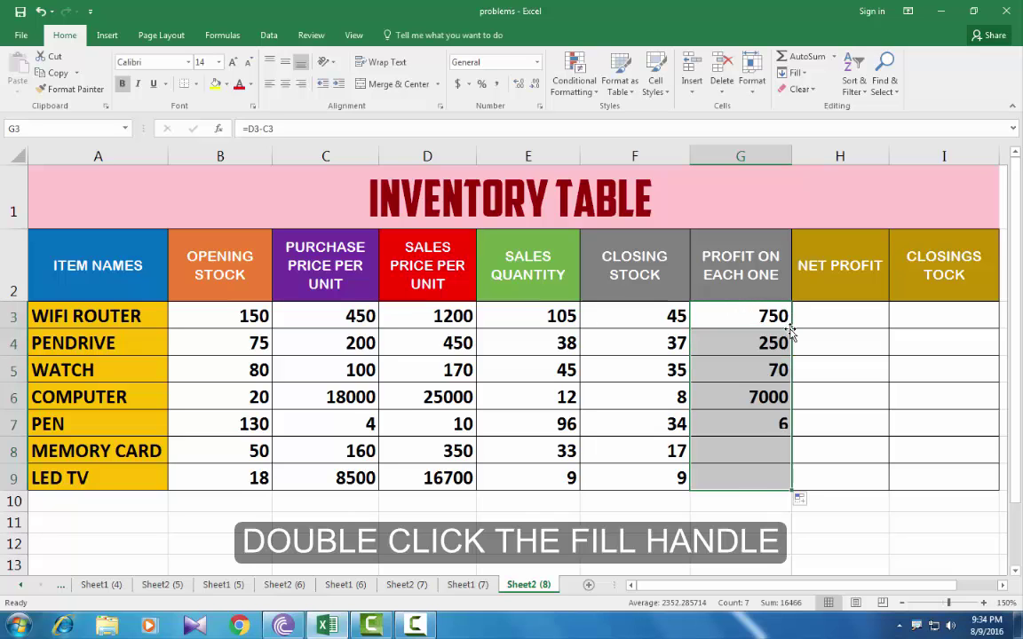
Step: Calculate the net profit in H3 with the formula =E3*G3 and fill it down through the LED TV row
{"action": "left_click", "coordinate": [853, 317]}
{"action": "type", "text": "="}
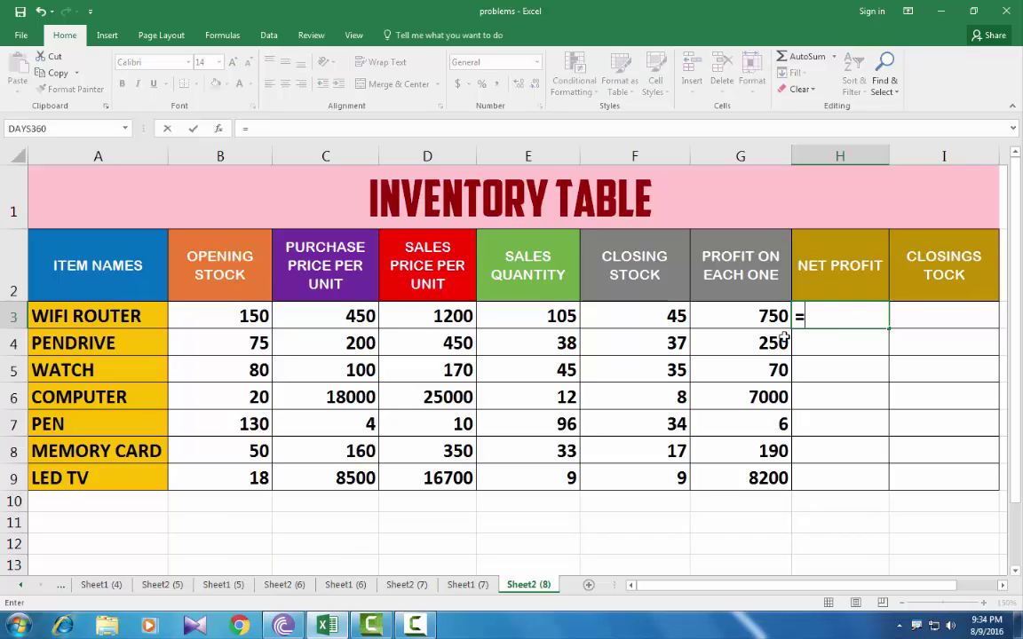
{"action": "left_click", "coordinate": [547, 317]}
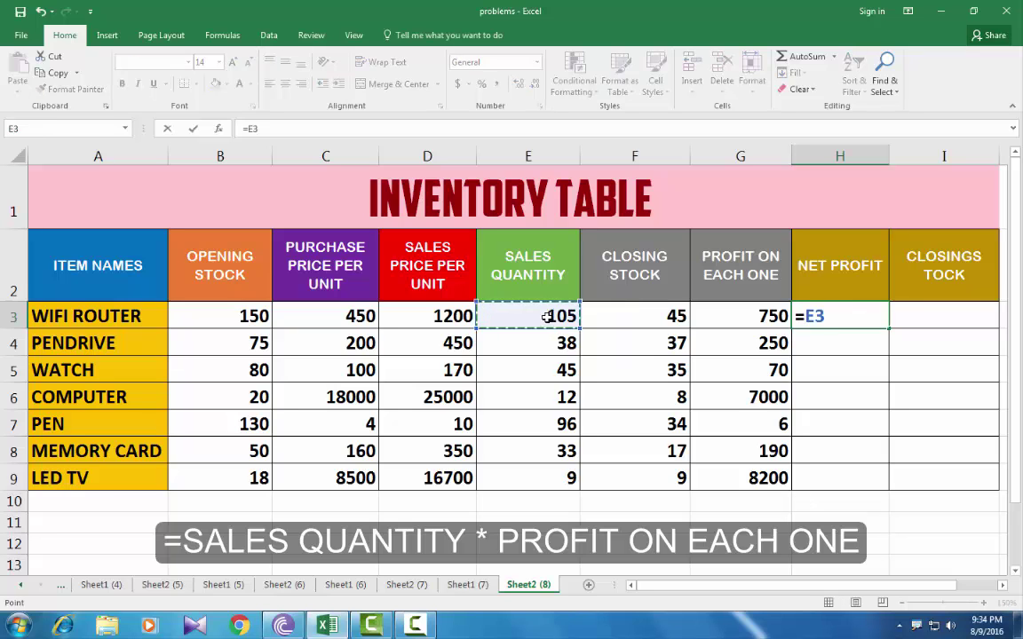
{"action": "type", "text": "*"}
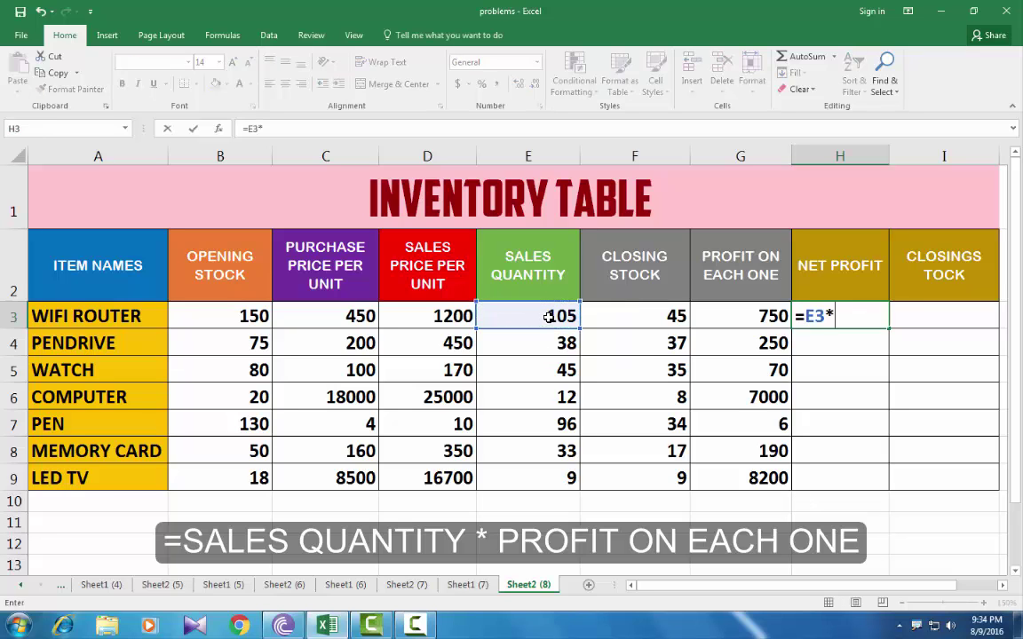
{"action": "left_click", "coordinate": [736, 316]}
{"action": "key", "text": "Return"}
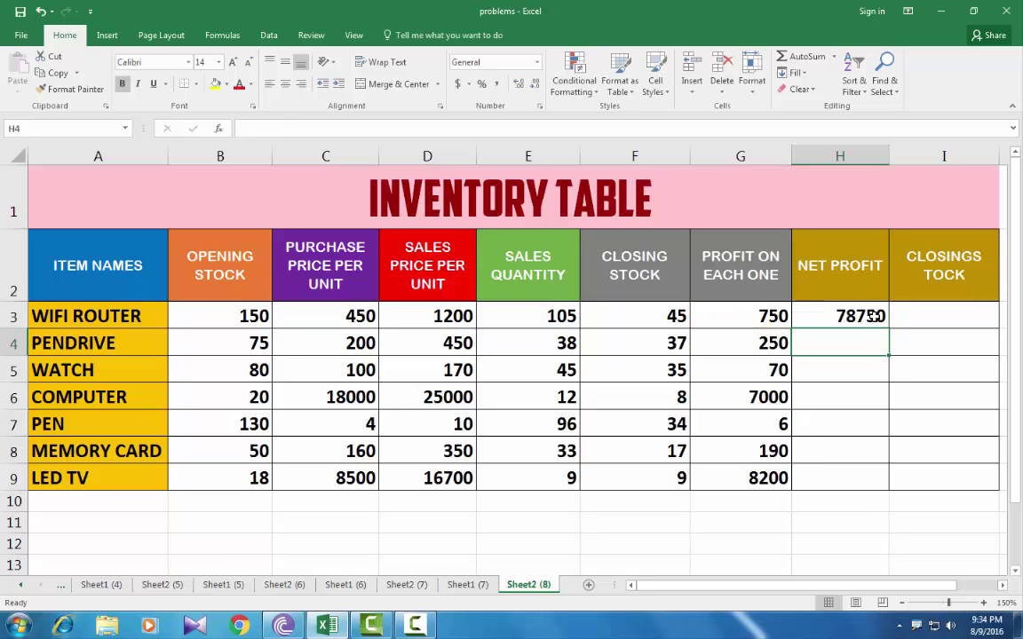
{"action": "left_click", "coordinate": [872, 318]}
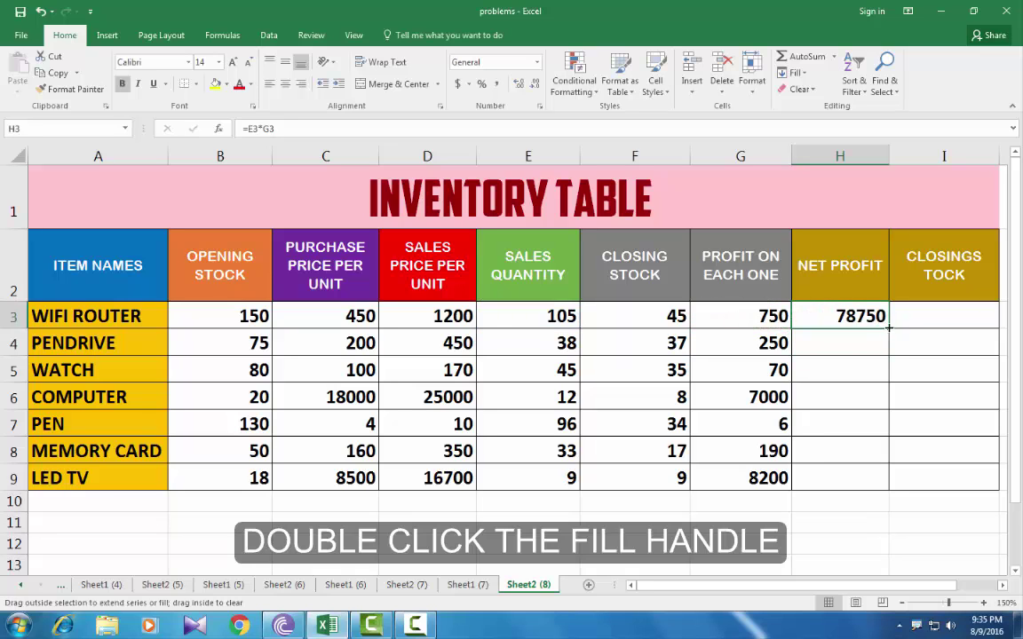
{"action": "double_click", "coordinate": [890, 329]}
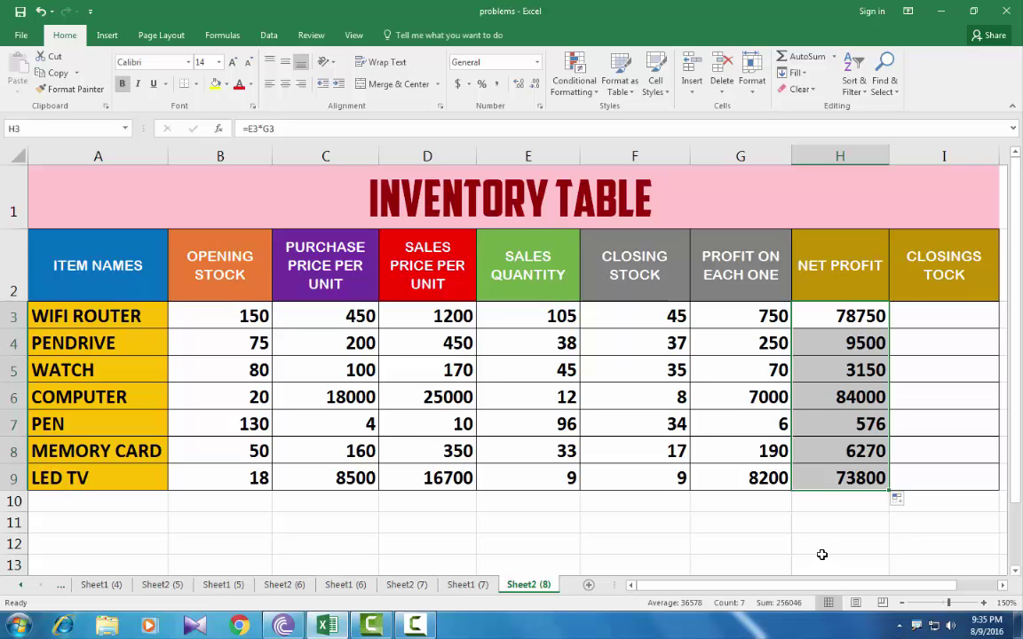
Step: Calculate the closing stock value in I3 with the formula =F3*C3 and fill it down through the LED TV row
{"action": "left_click", "coordinate": [924, 308]}
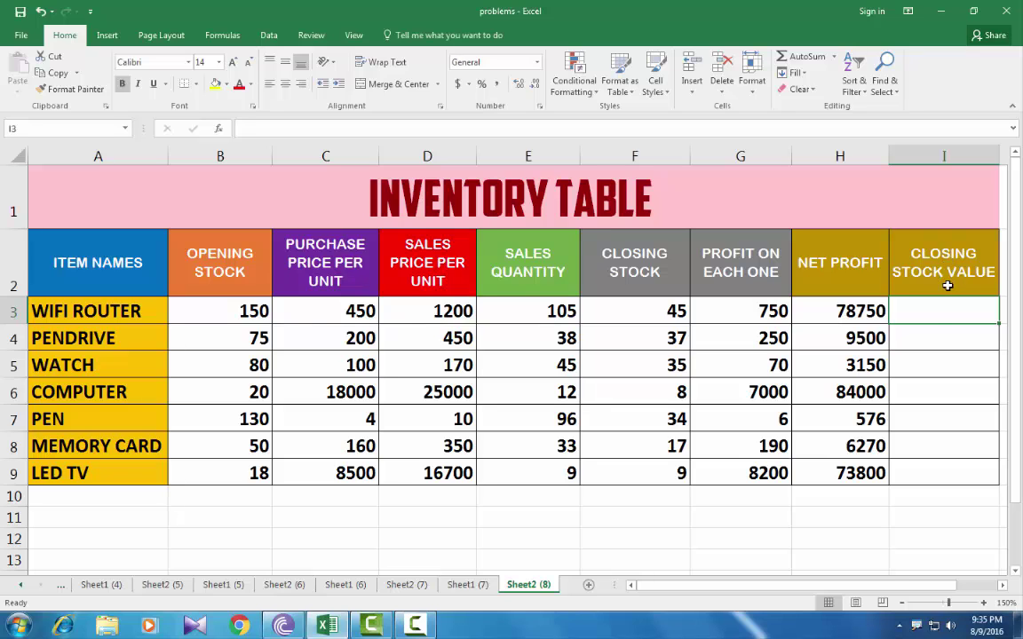
{"action": "type", "text": "="}
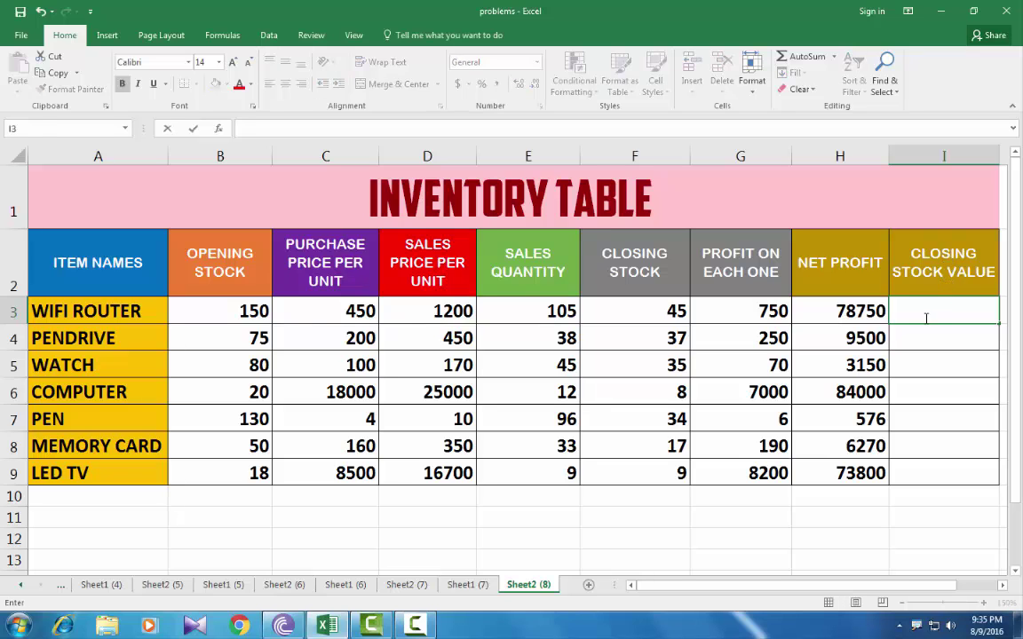
{"action": "left_click", "coordinate": [639, 314]}
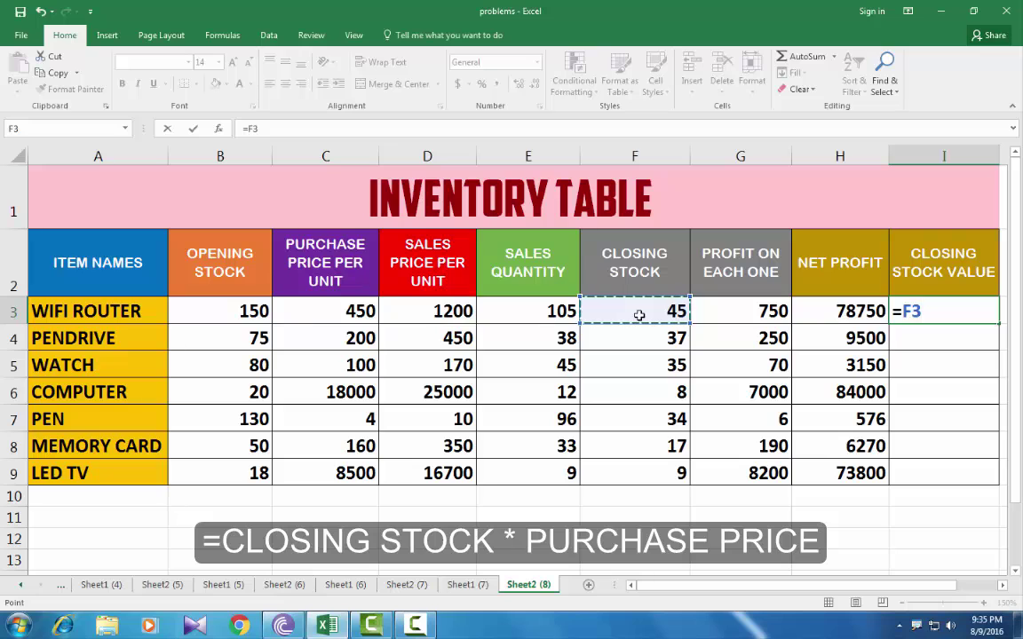
{"action": "type", "text": "*"}
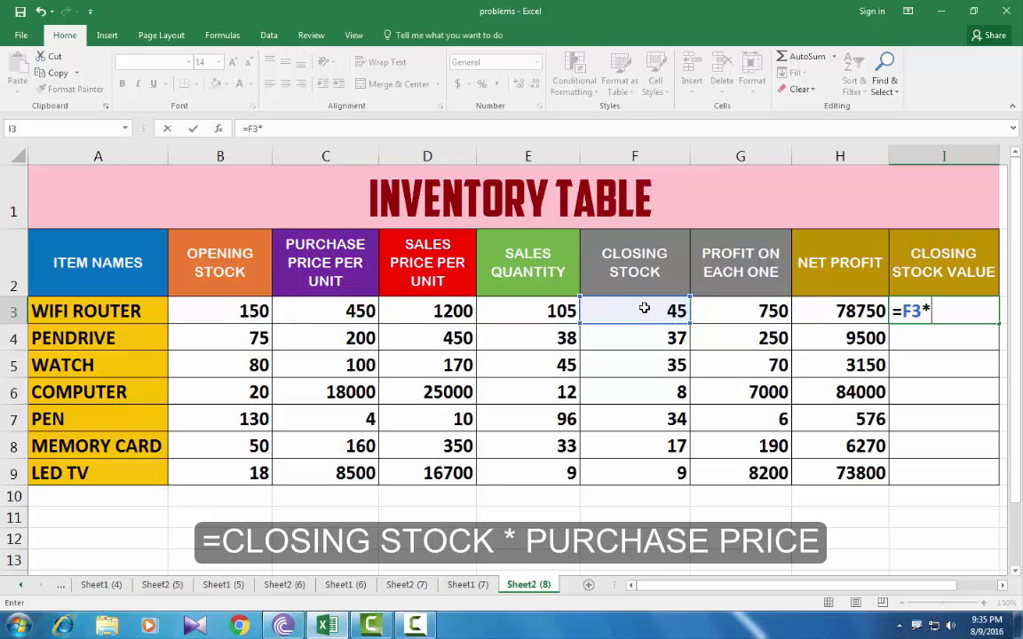
{"action": "left_click", "coordinate": [314, 317]}
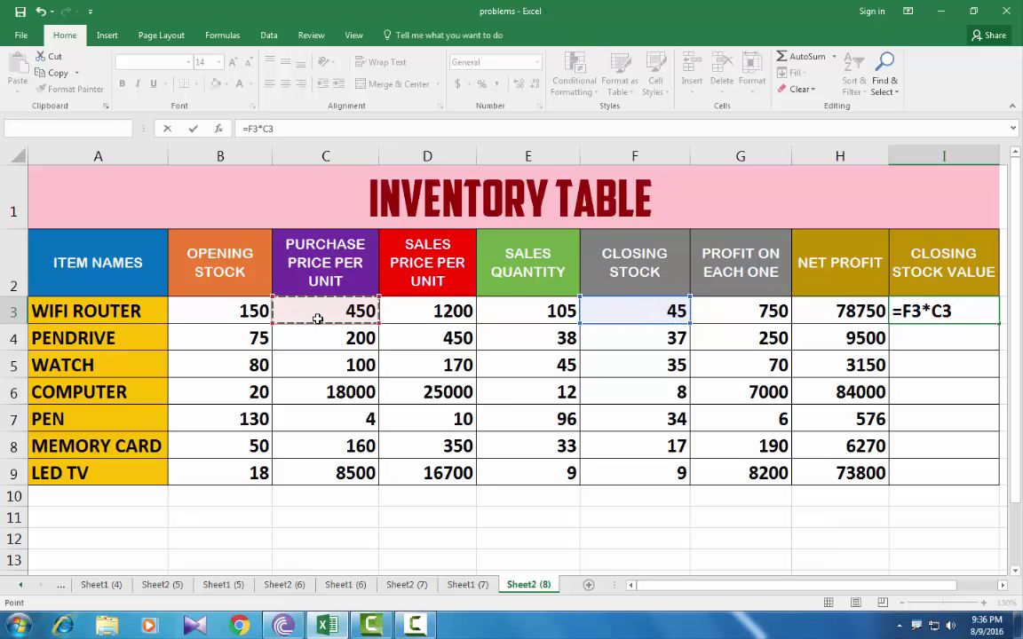
{"action": "key", "text": "Return"}
{"action": "left_click", "coordinate": [976, 312]}
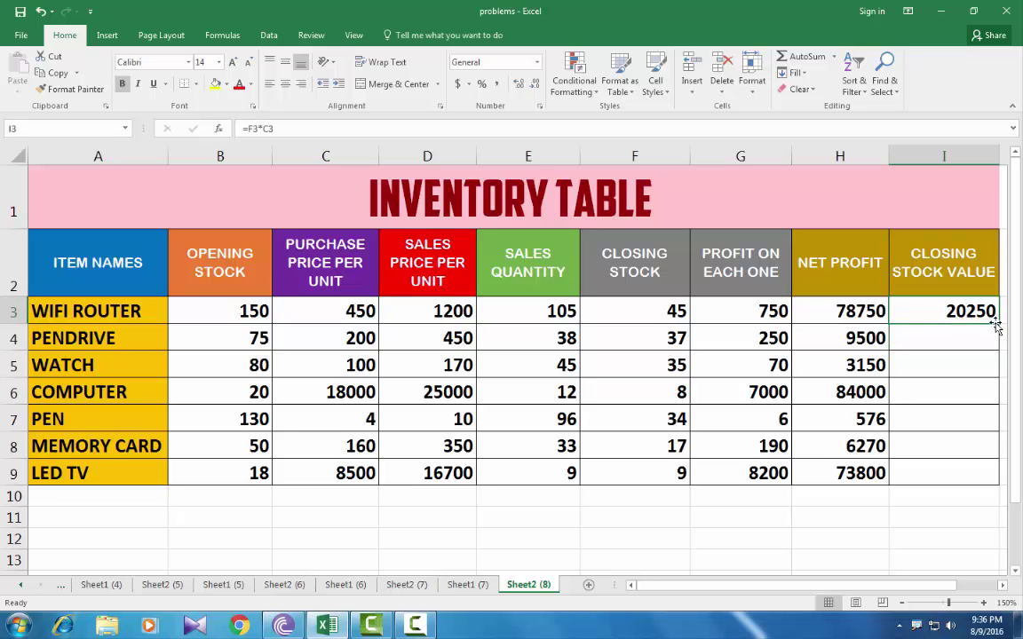
{"action": "double_click", "coordinate": [999, 324]}
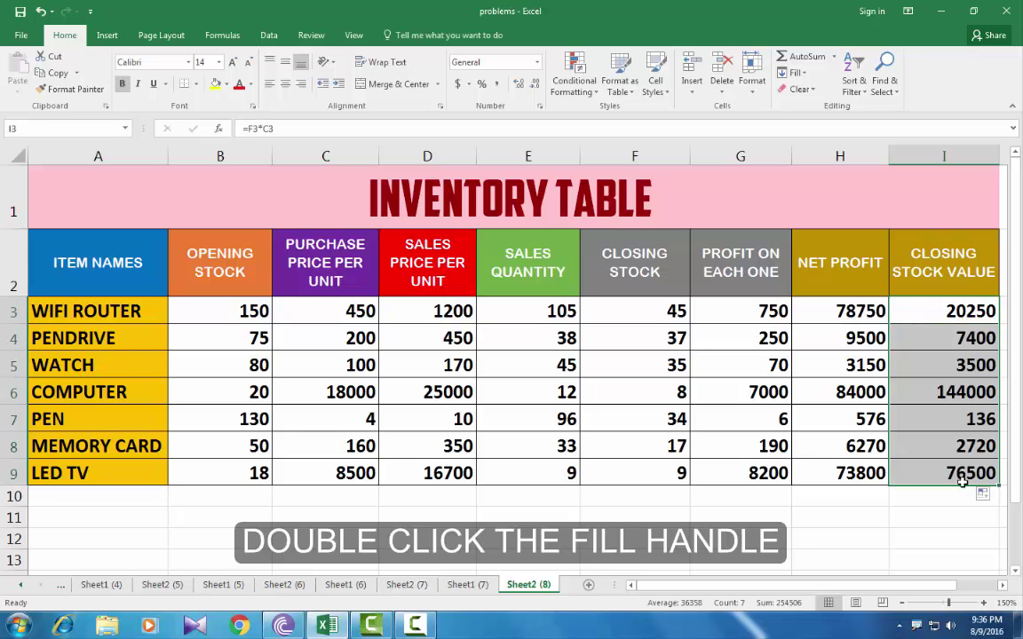